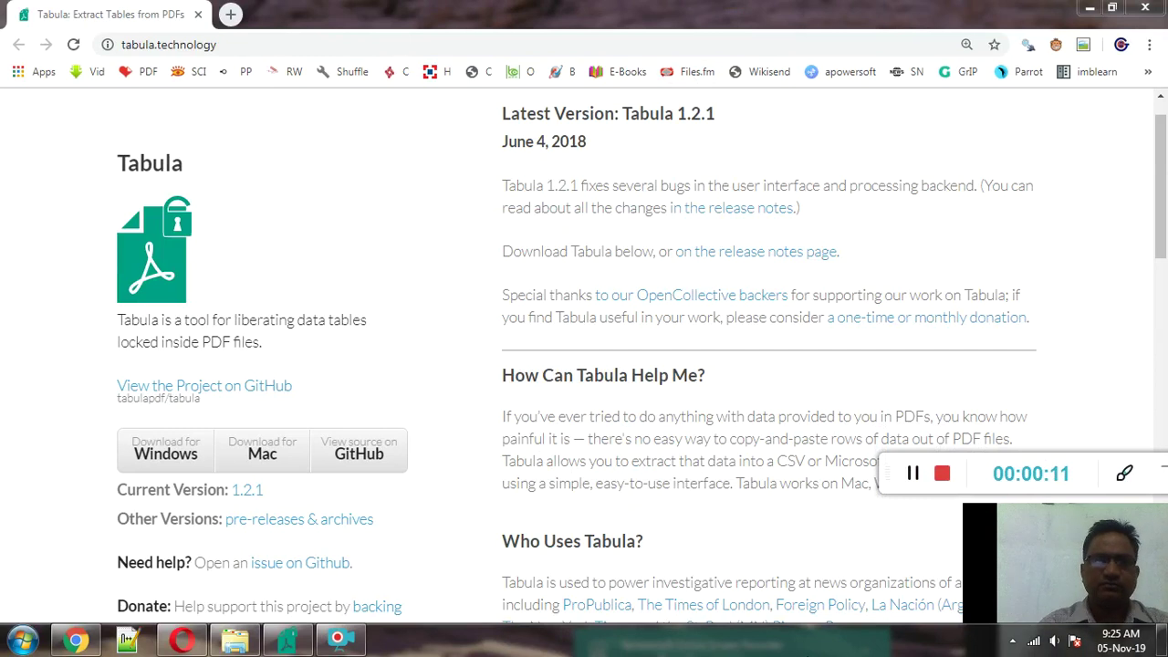
- Hide the Chrome window showing the Tabula download page with Windows+D to reveal the desktop
key(super+d)
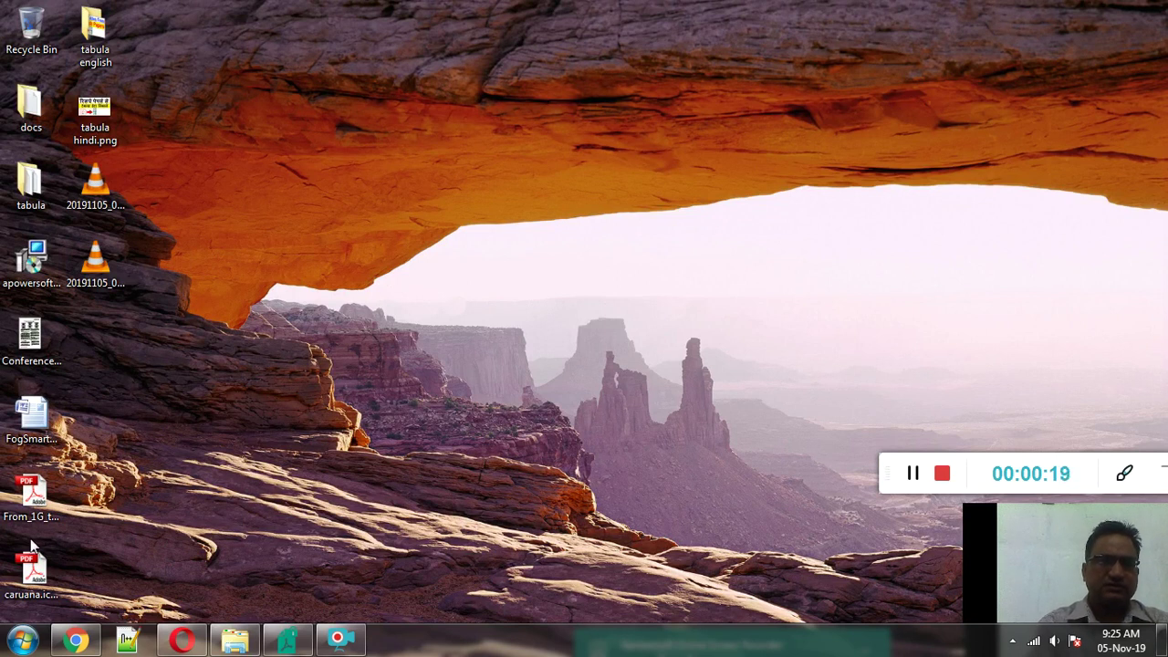
- Open caruana.icml06.pdf in Adobe Reader and highlight the contents of Table 1
click(30, 567)
double_click(30, 567)
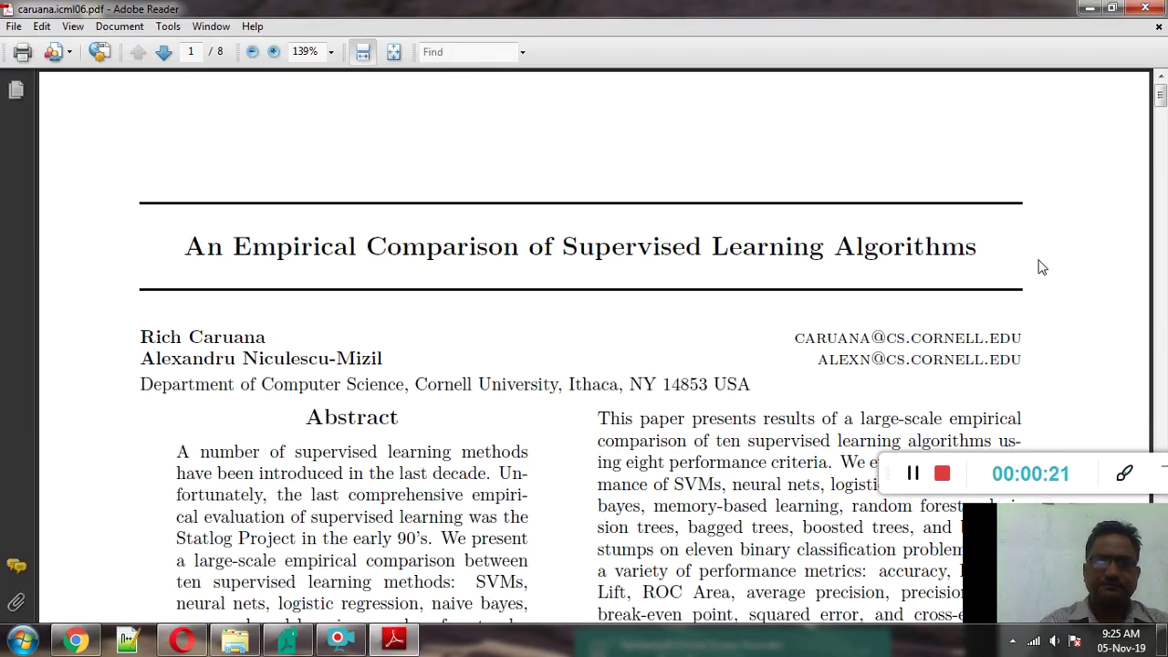
drag(1159, 102, 1159, 231)
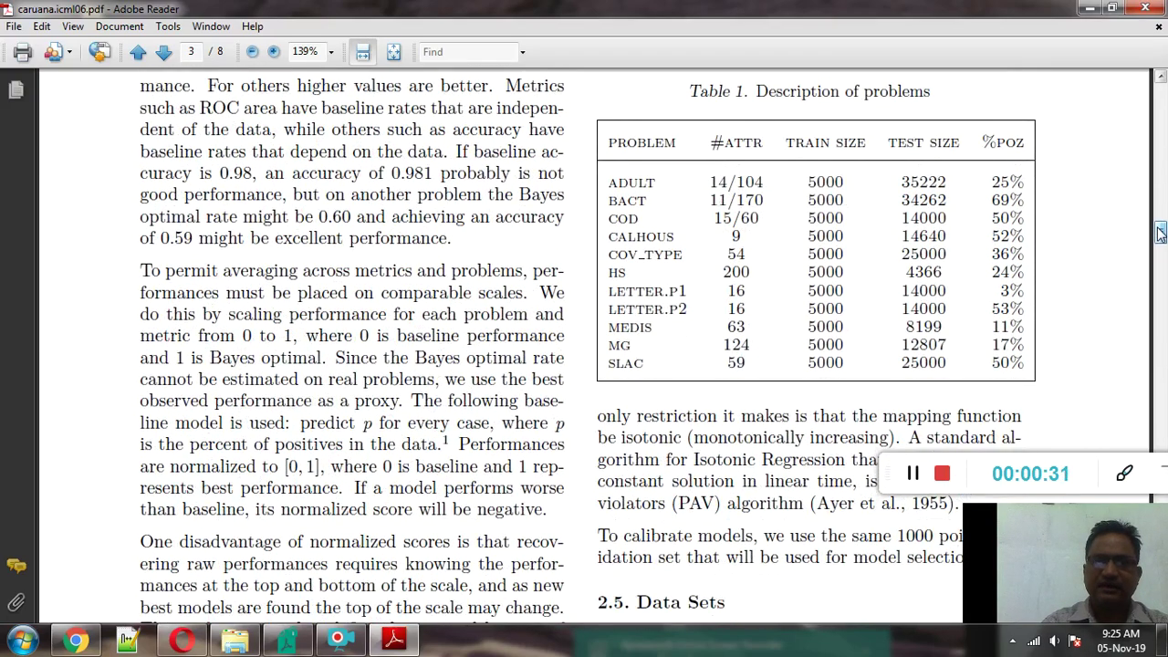
drag(716, 130, 1046, 370)
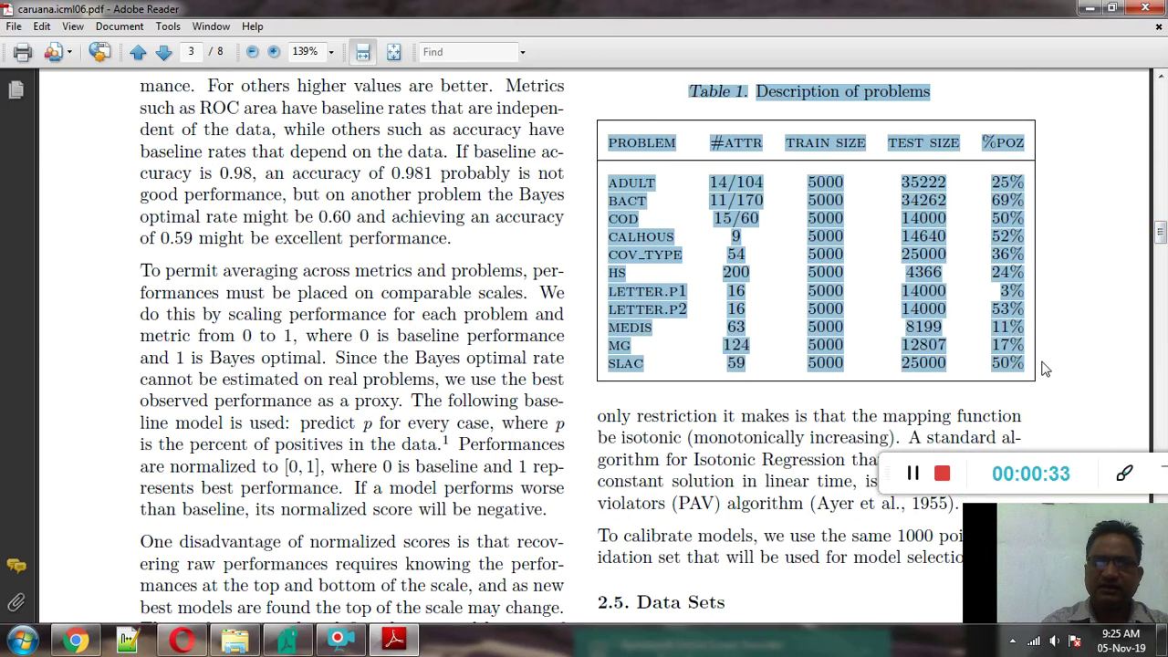
click(1049, 333)
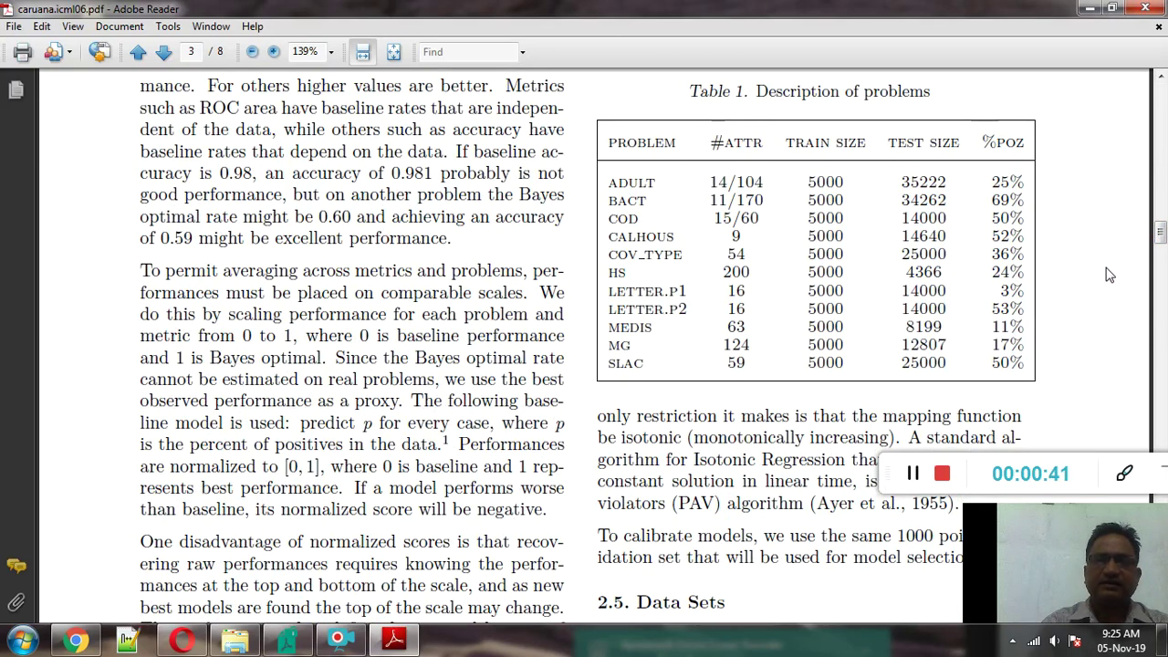
- Scroll to Table 2, select all the text, then return to page 1
drag(1161, 236, 1160, 363)
key(ctrl+a)
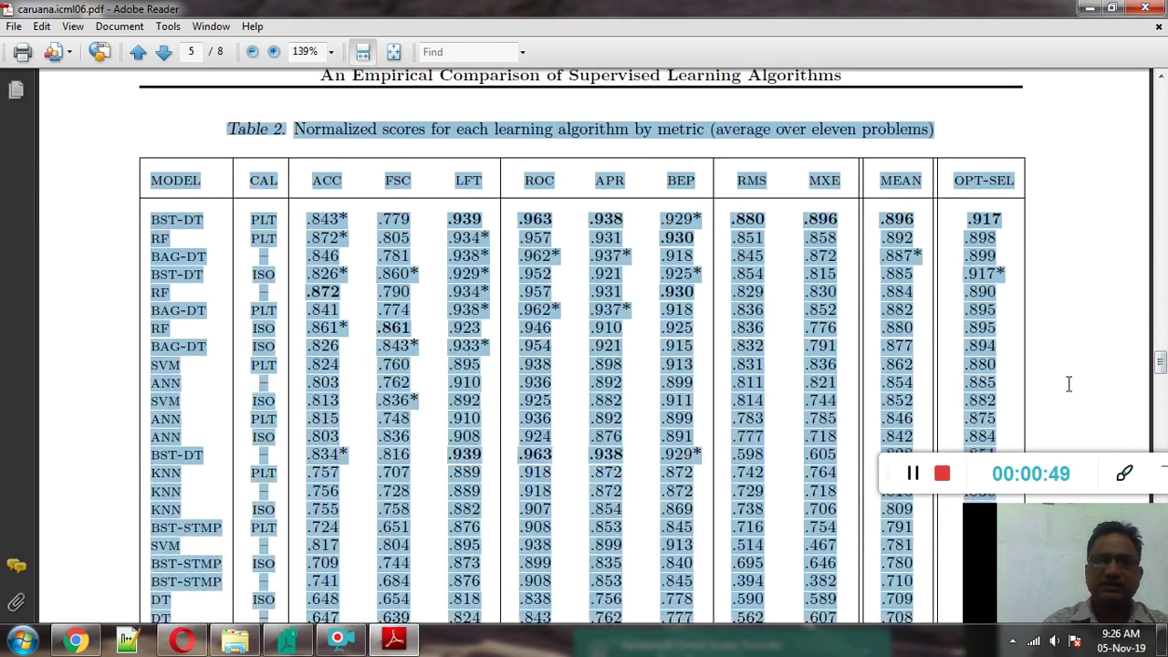
click(1068, 360)
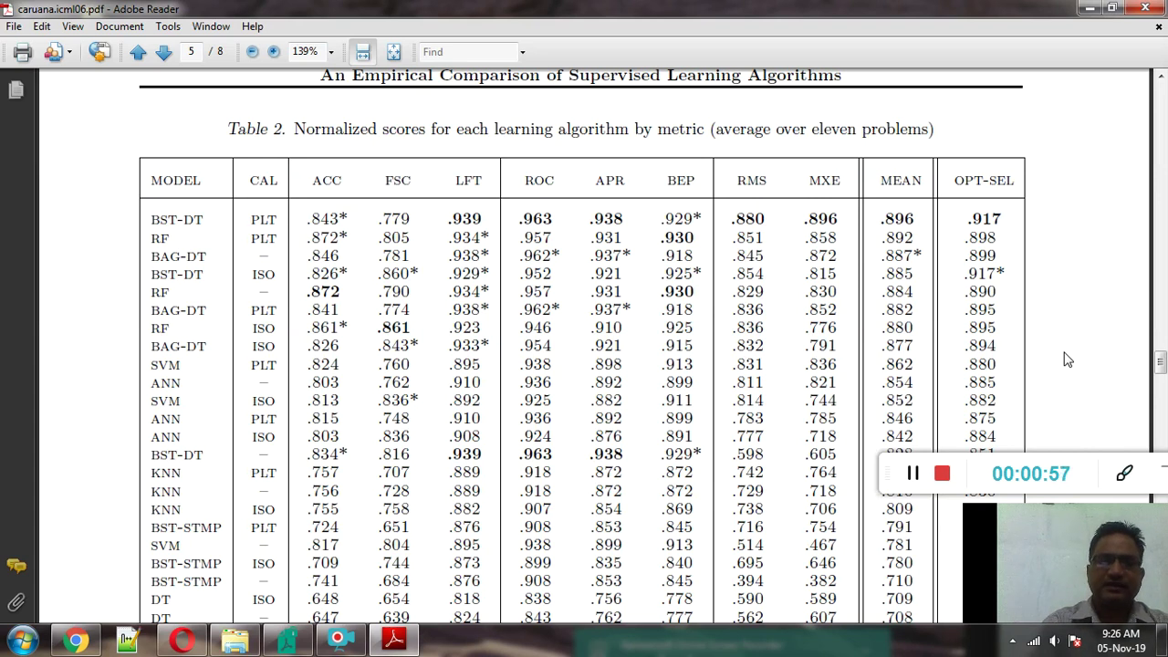
drag(1160, 363, 1161, 91)
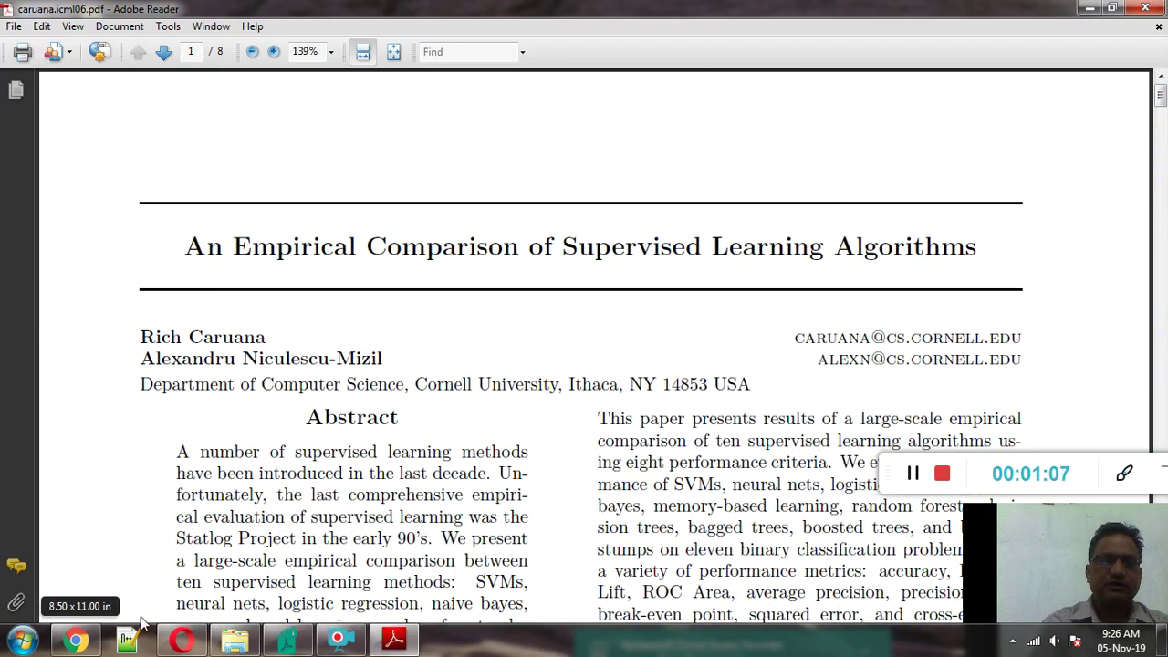
- Bring up the Tabula website in Chrome and highlight its description text
click(76, 640)
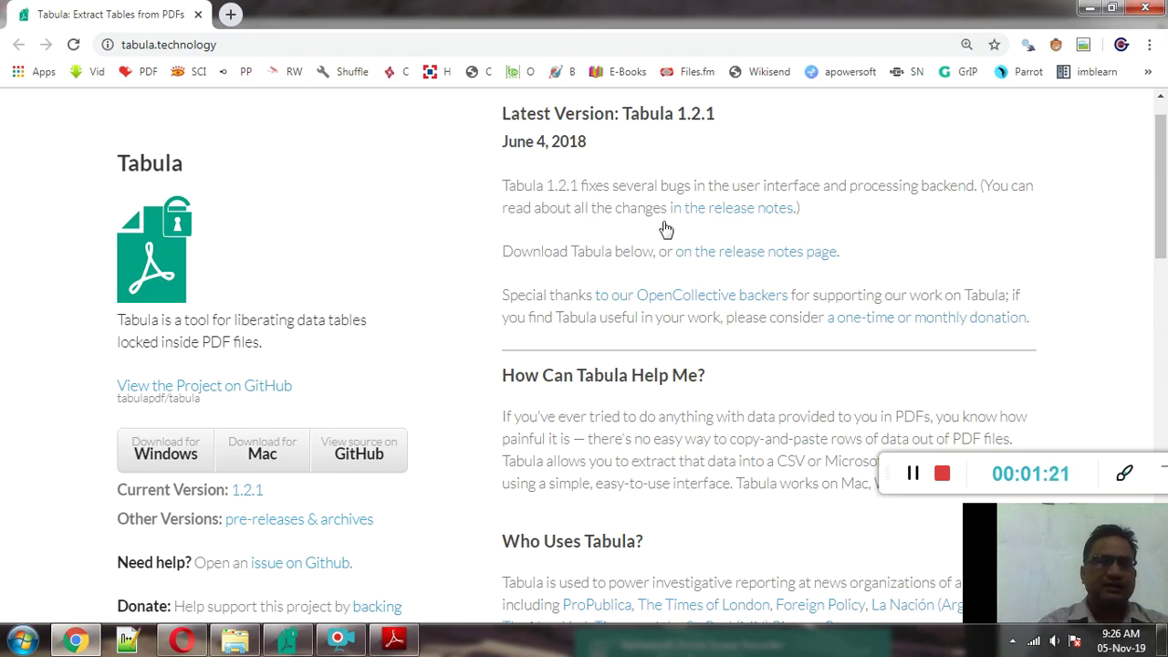
drag(118, 319, 285, 345)
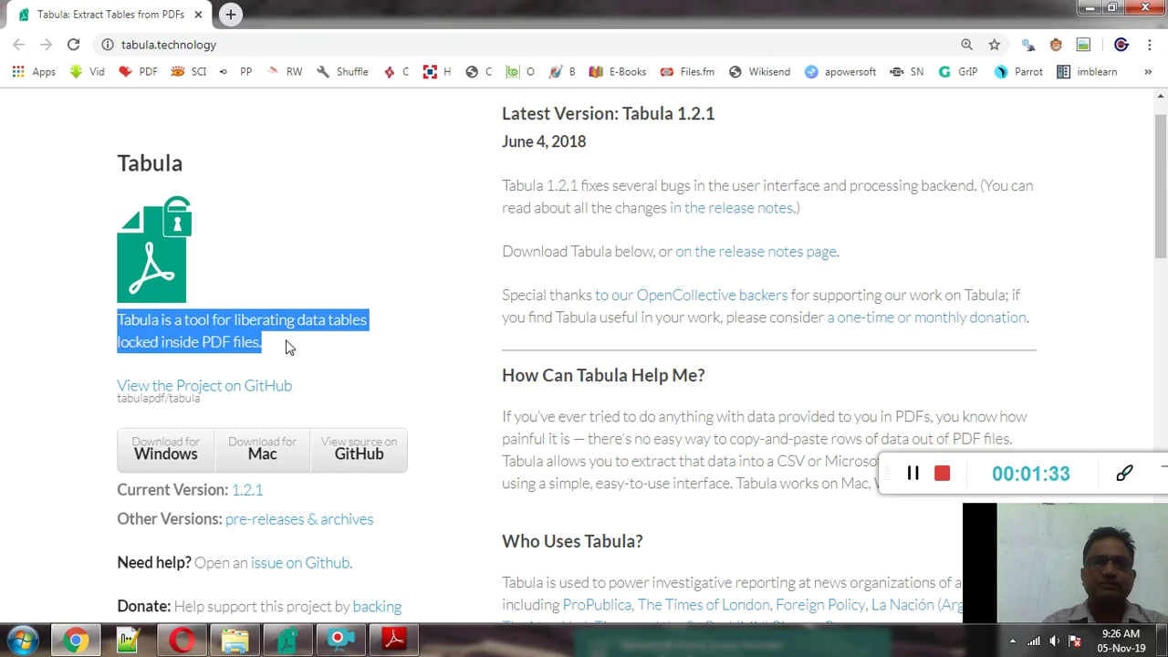
click(357, 358)
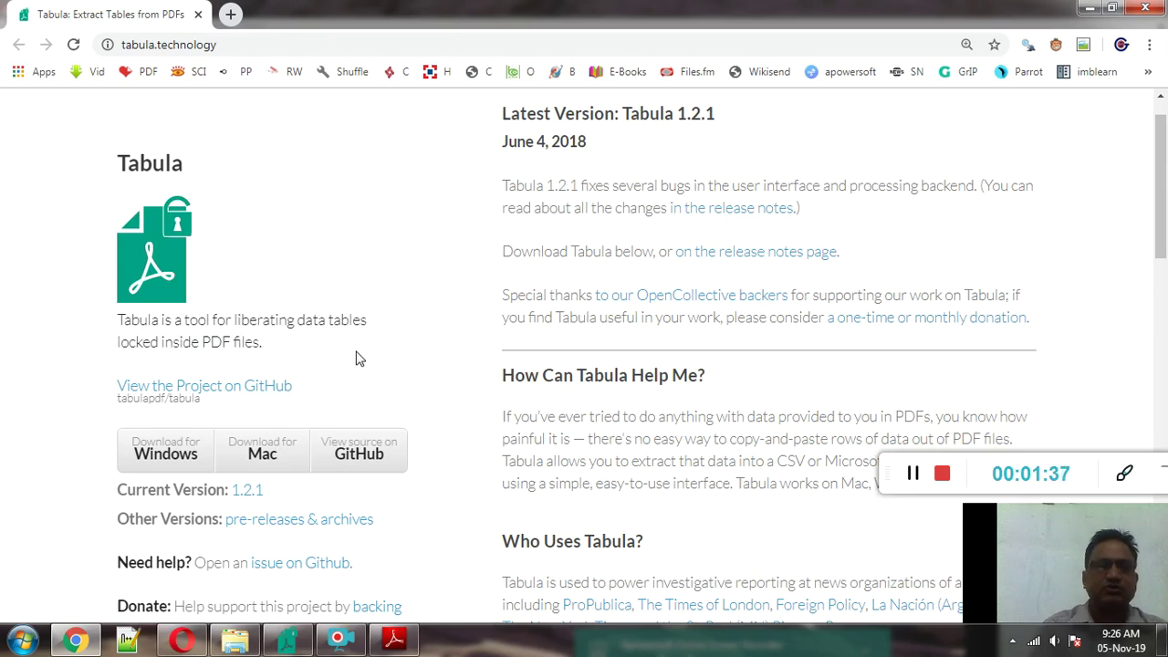
- Switch briefly to the caruana PDF, then back to Tabula, and show the desktop
click(394, 639)
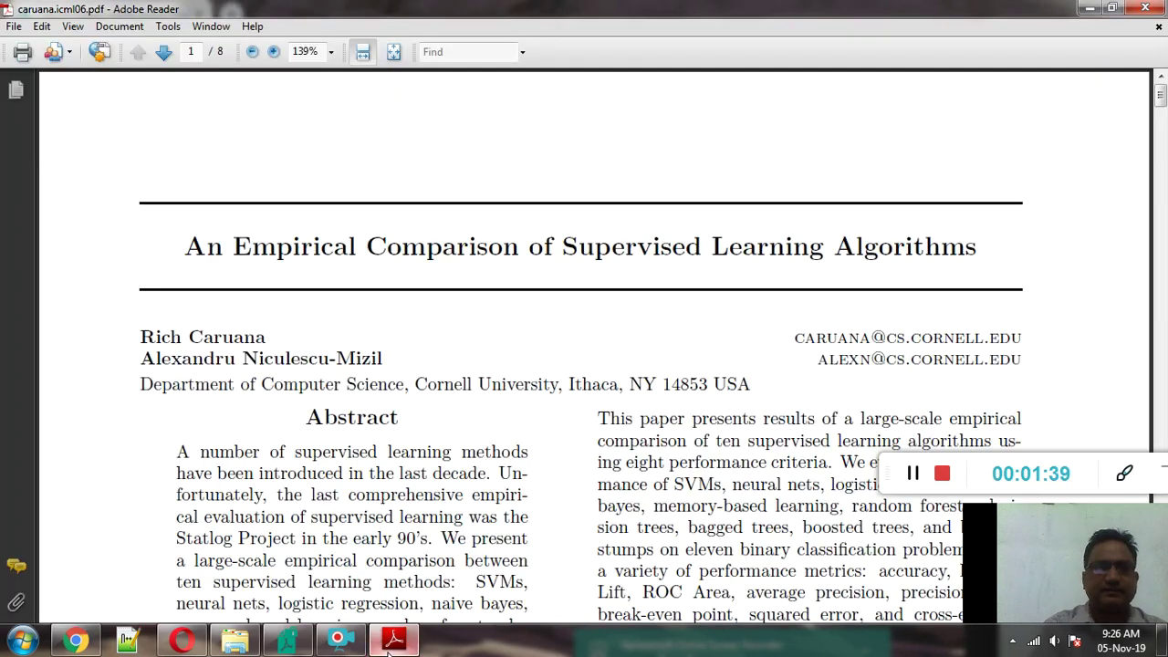
click(76, 639)
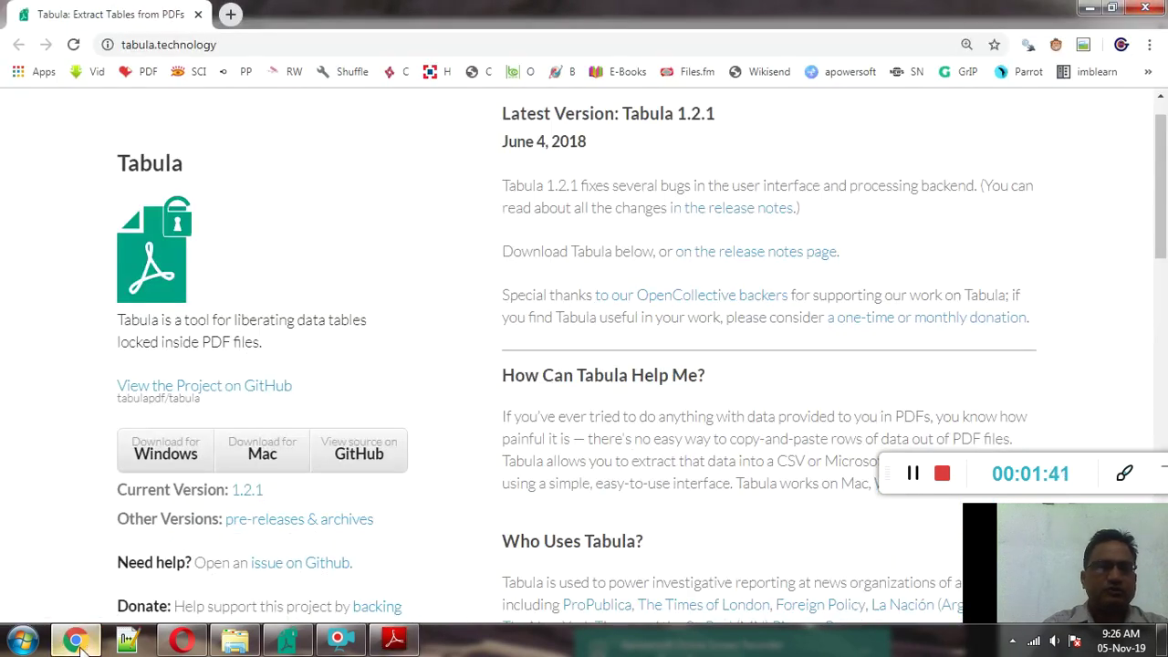
drag(1161, 244, 1160, 246)
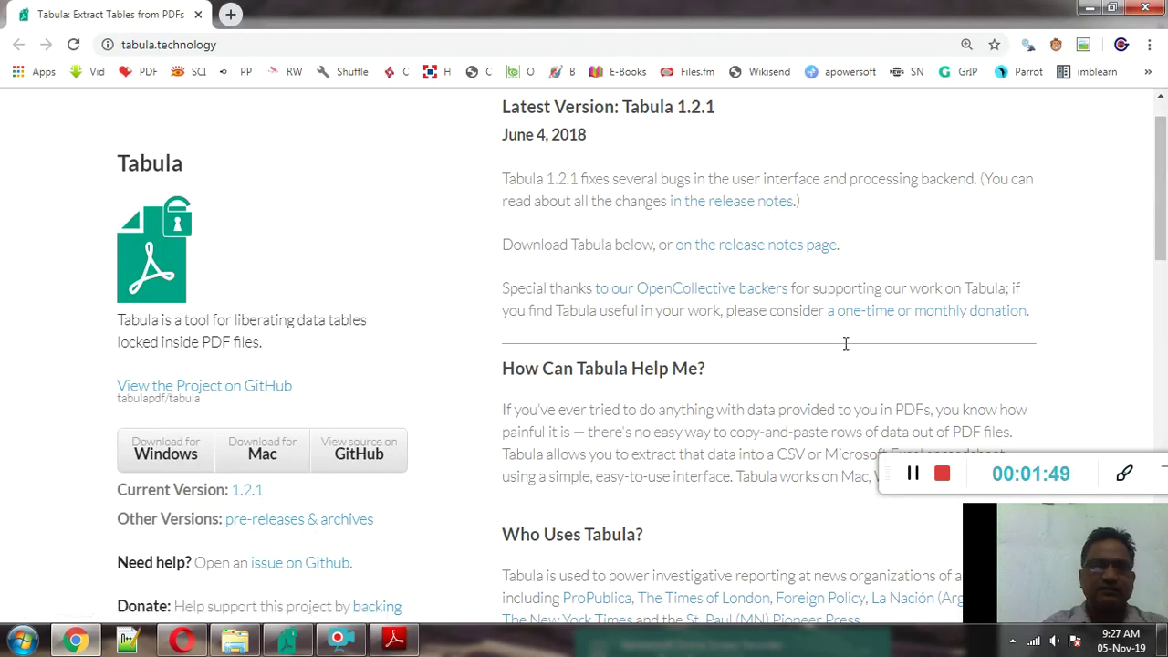
key(super+d)
click(203, 399)
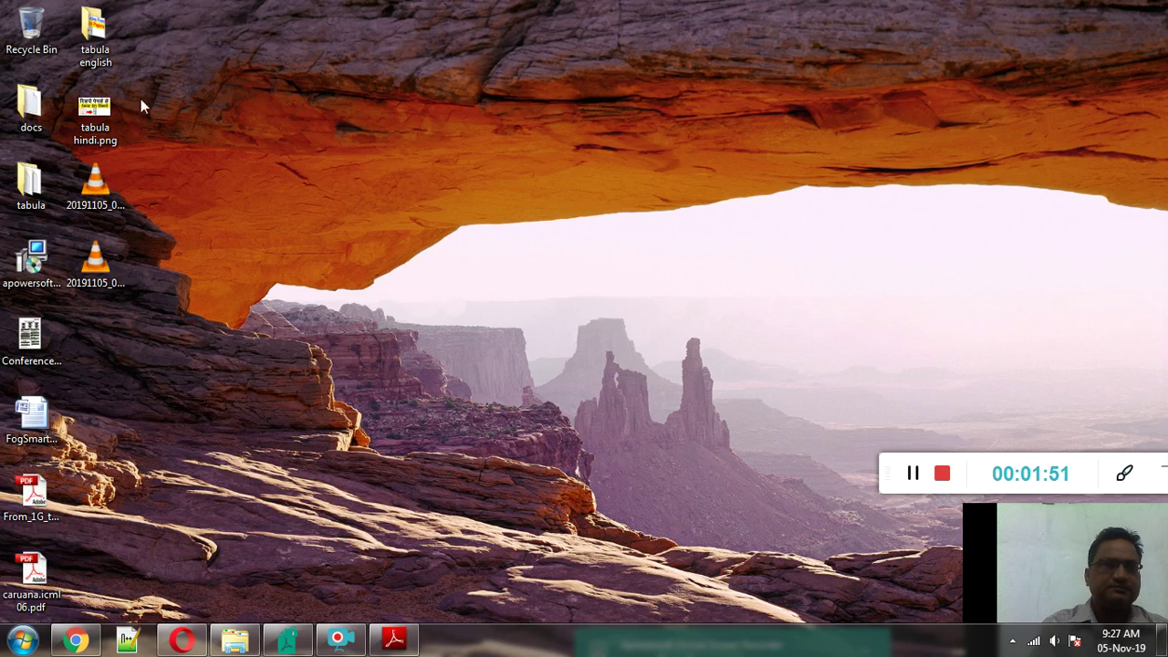
- Open the desktop's tabula folder full screen and refresh its file listing
double_click(33, 187)
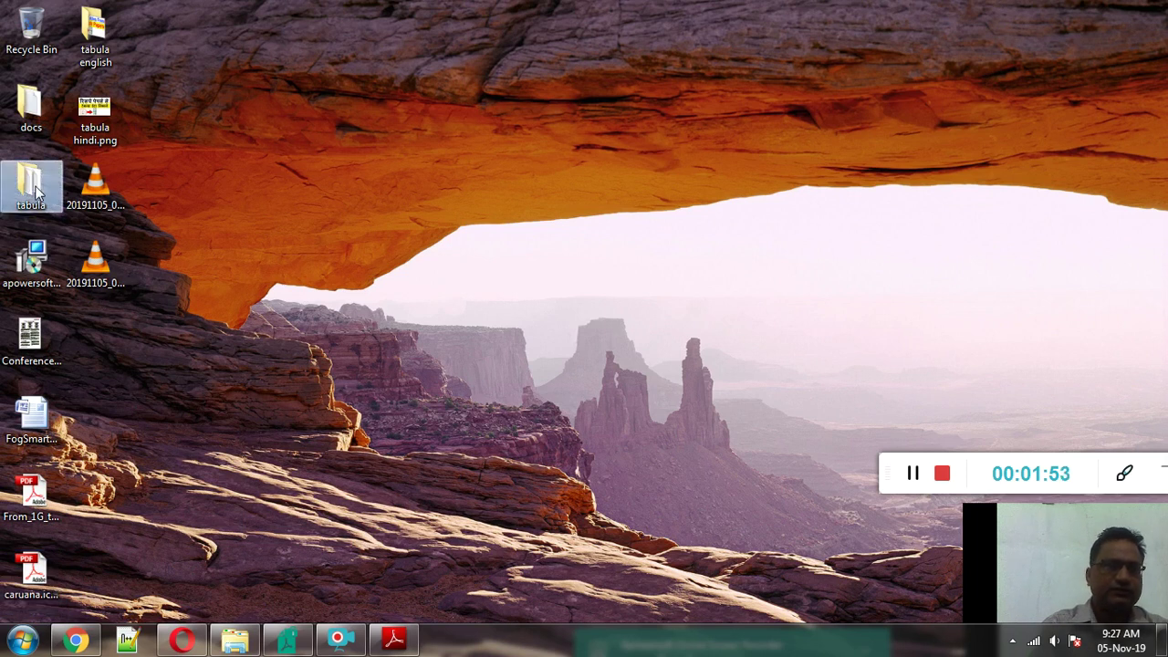
double_click(633, 84)
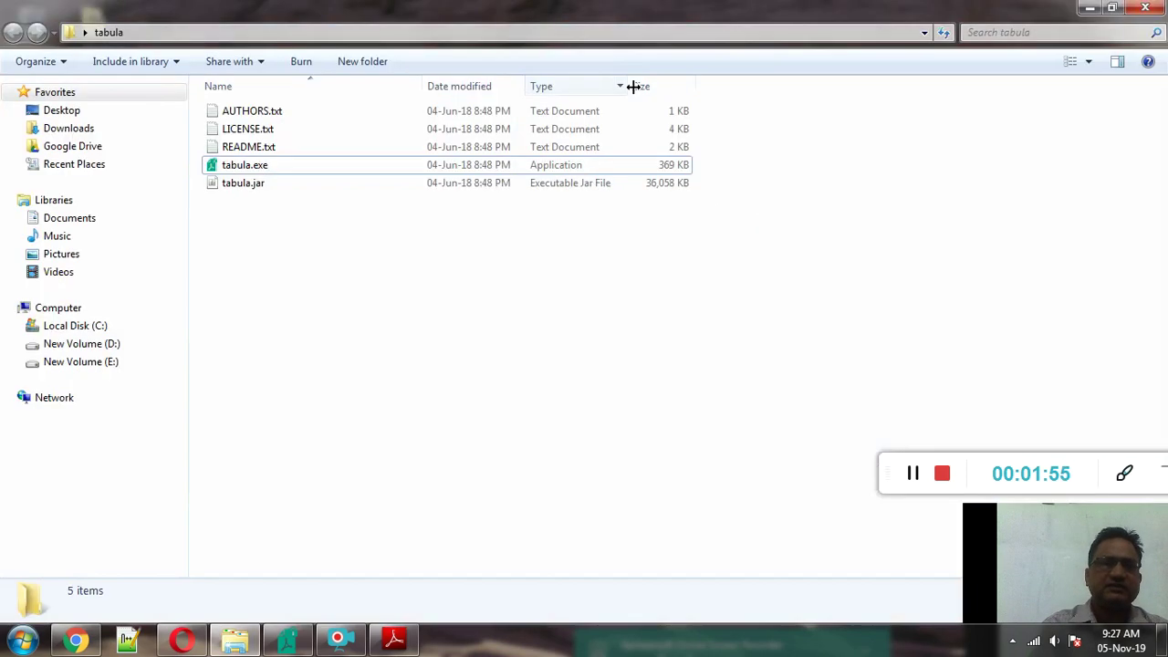
right_click(365, 301)
click(461, 363)
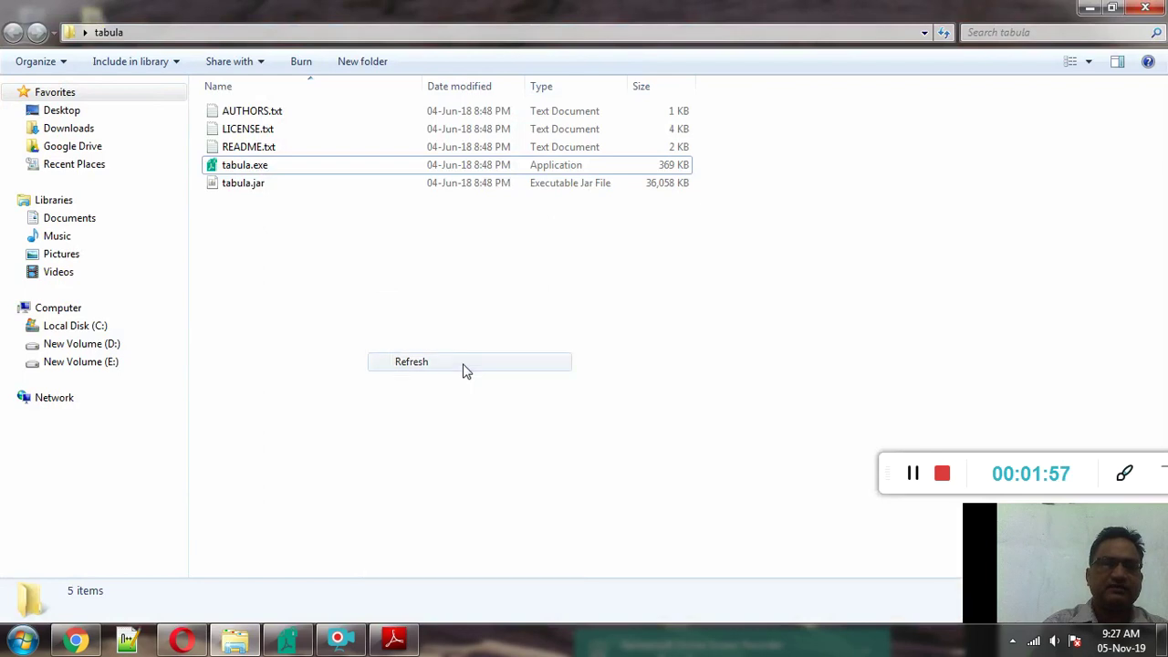
right_click(310, 229)
click(401, 302)
- Select tabula.exe to view its details, then bring the Tabula website back
click(244, 168)
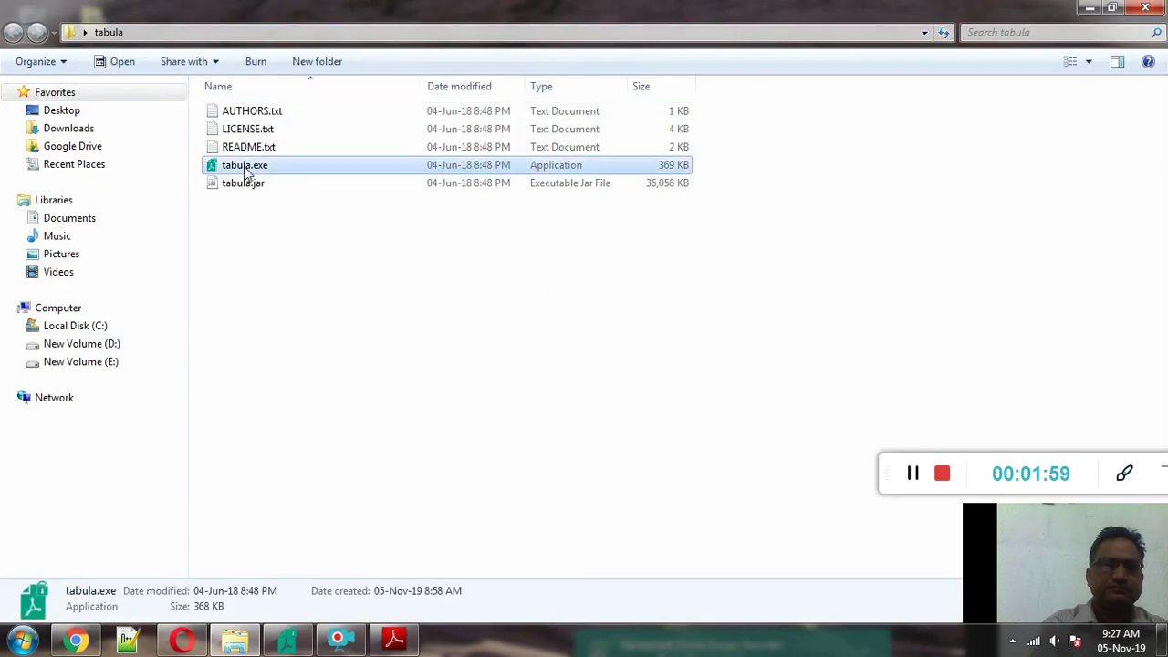
click(255, 186)
right_click(407, 242)
click(509, 307)
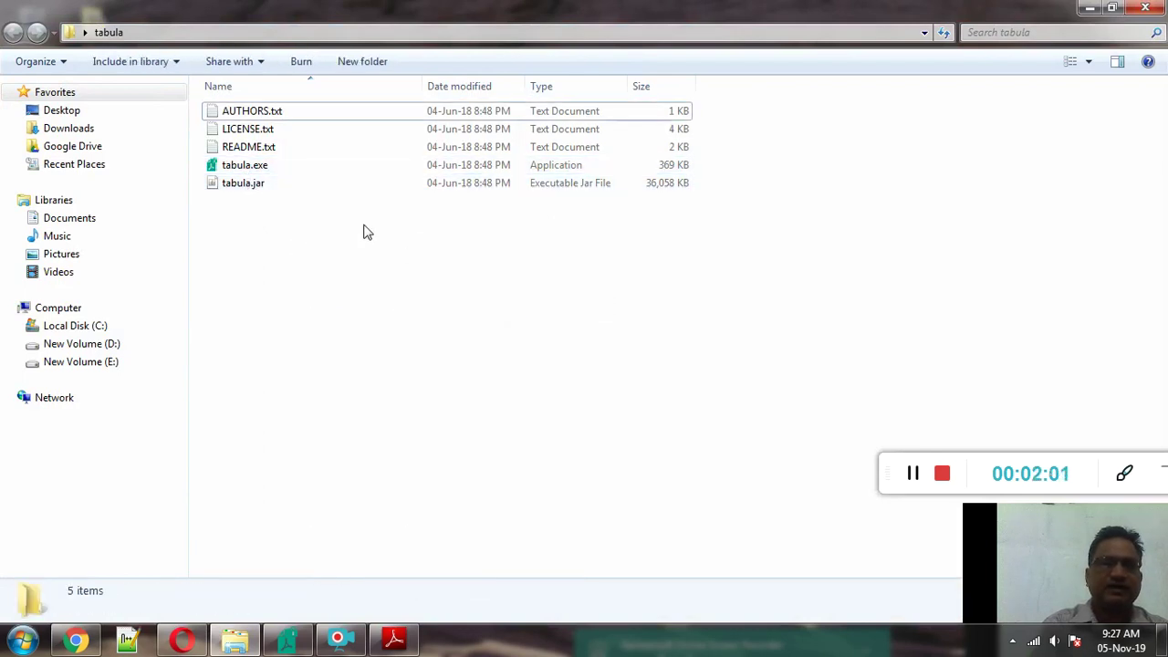
click(247, 173)
click(308, 263)
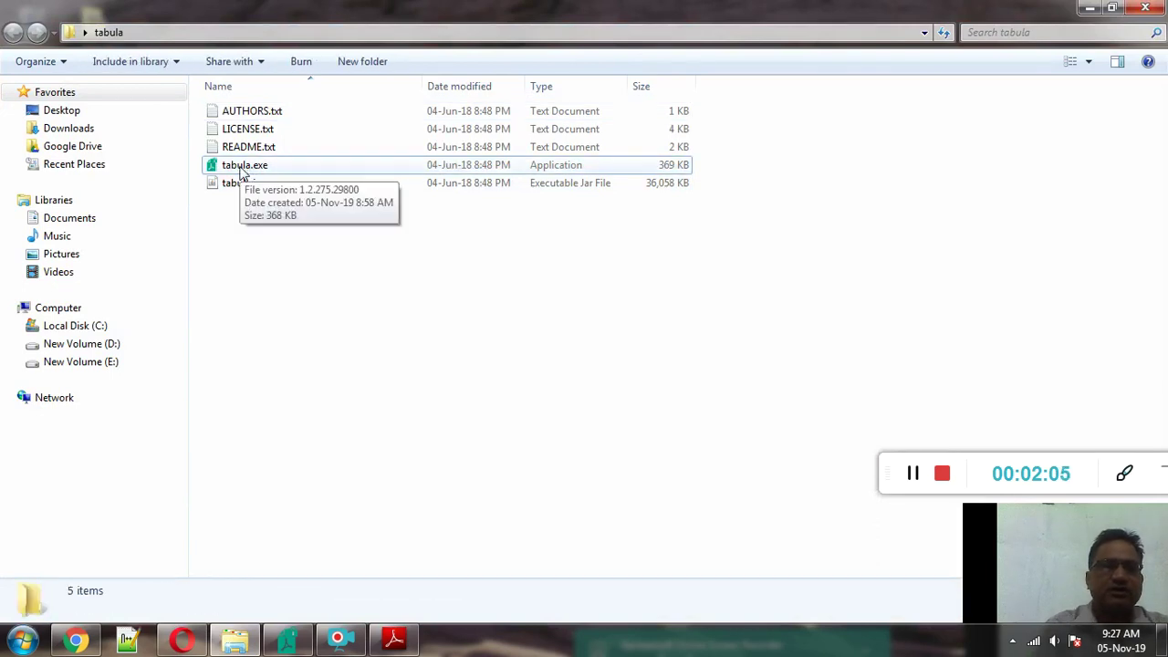
click(245, 166)
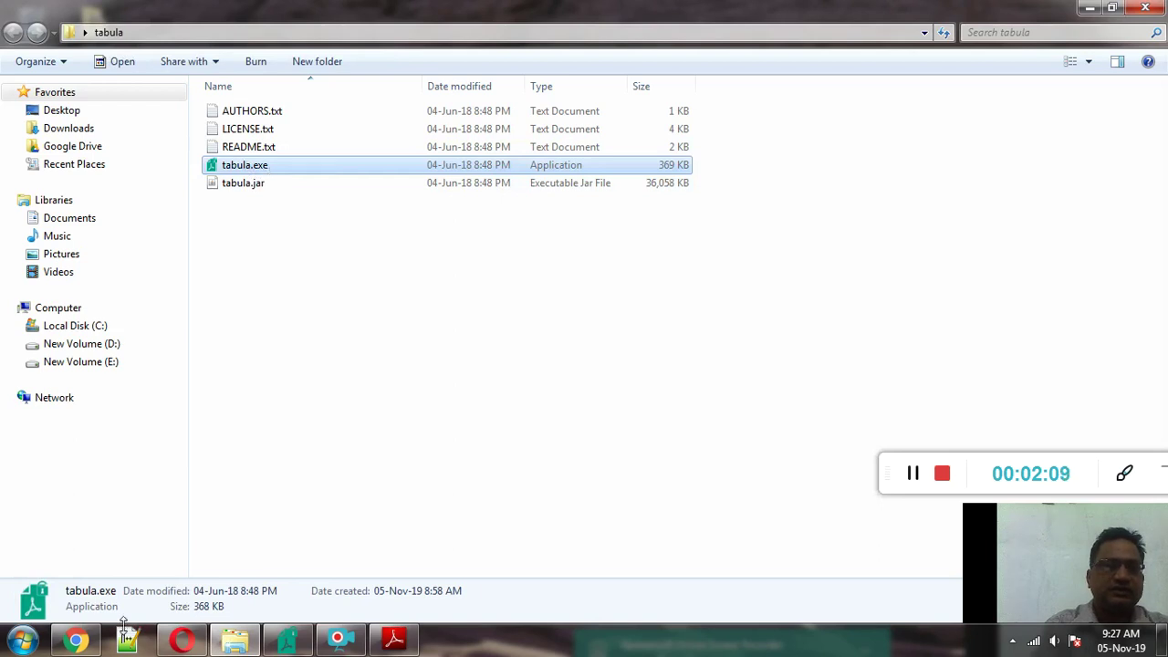
click(74, 639)
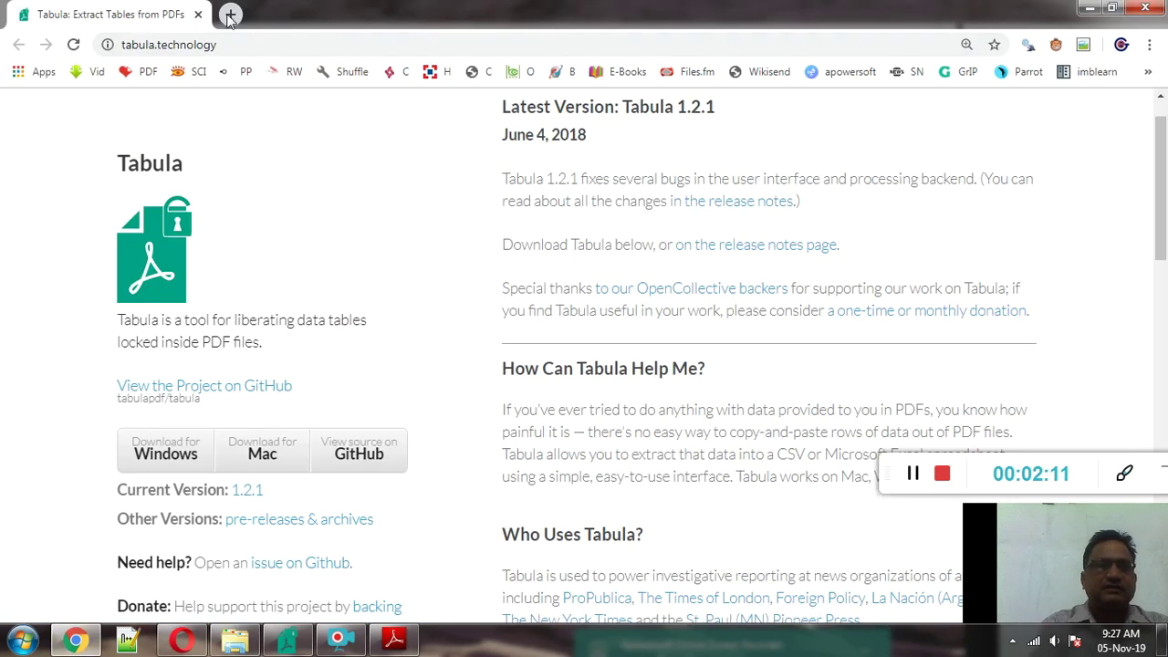
- Load the local Tabula import page at 127.0.0.1:8080 in a new Chrome tab
click(230, 14)
text(127)
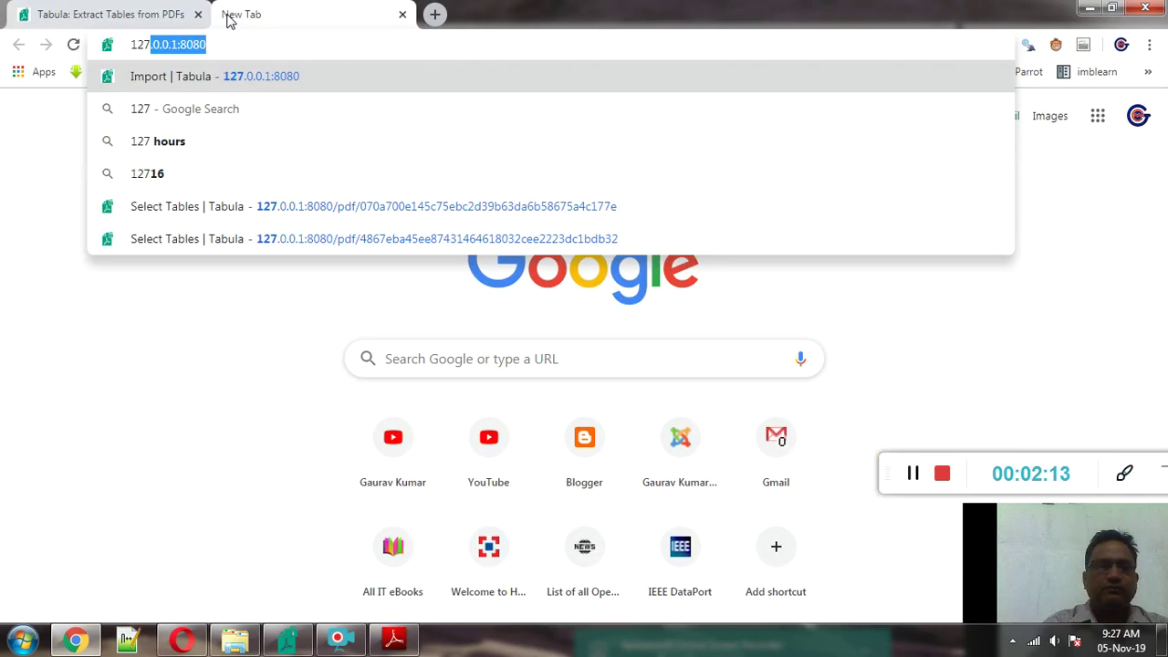
key(Return)
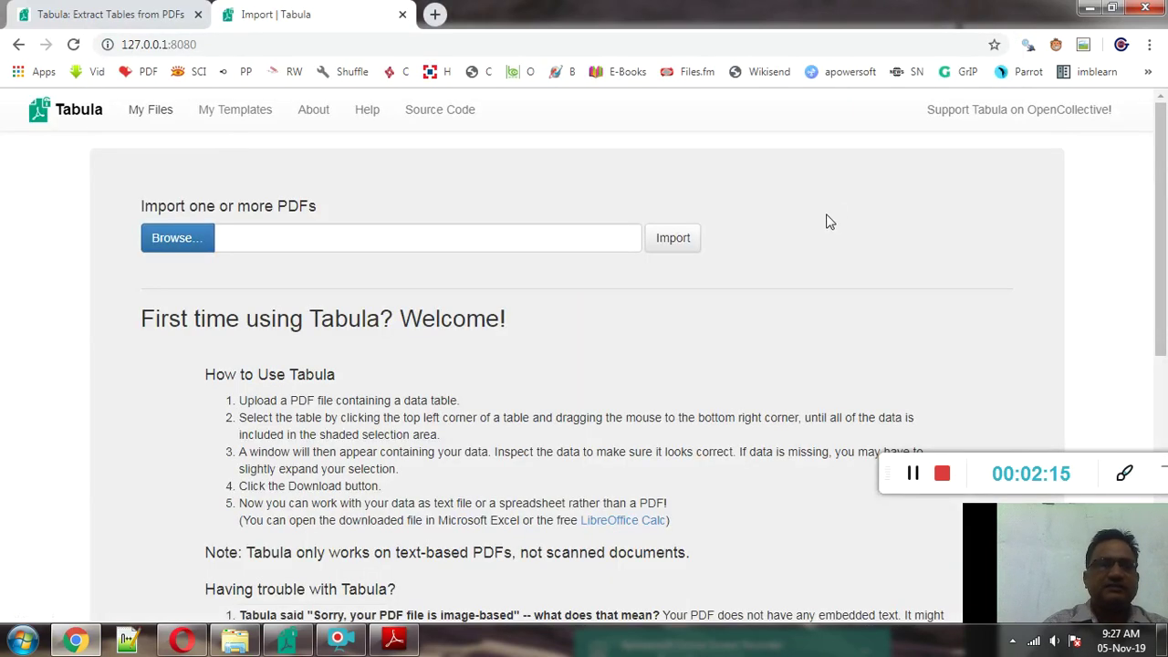
- Select the 127.0.0.1:8080 address and page text, then bring up the tabula folder
click(212, 46)
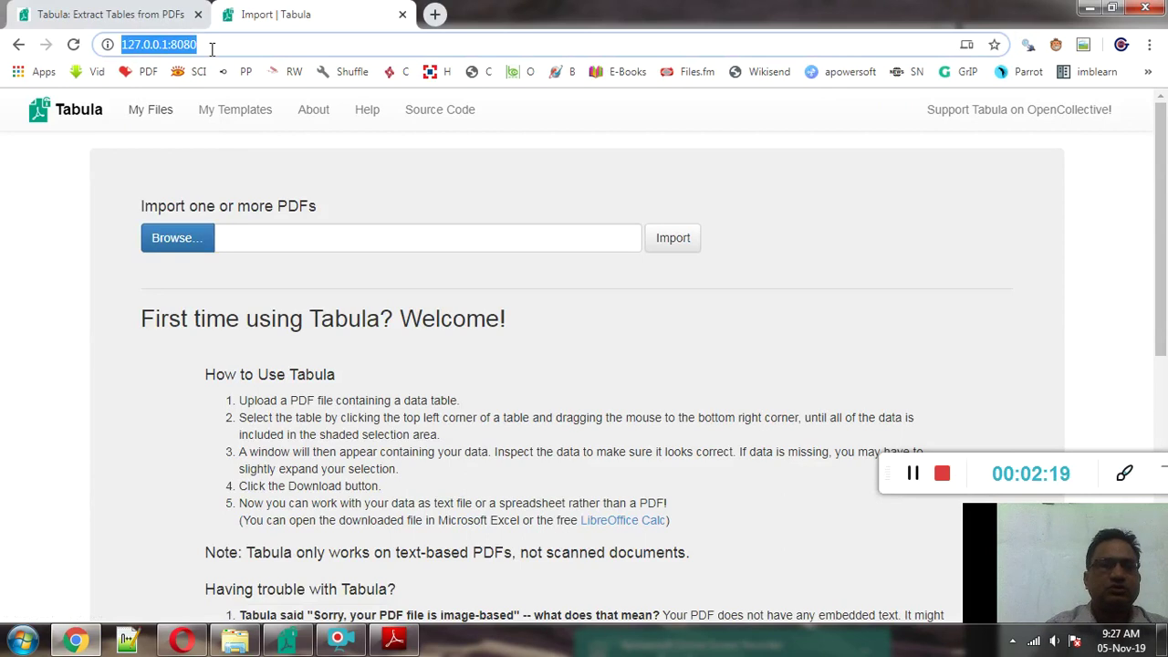
click(66, 219)
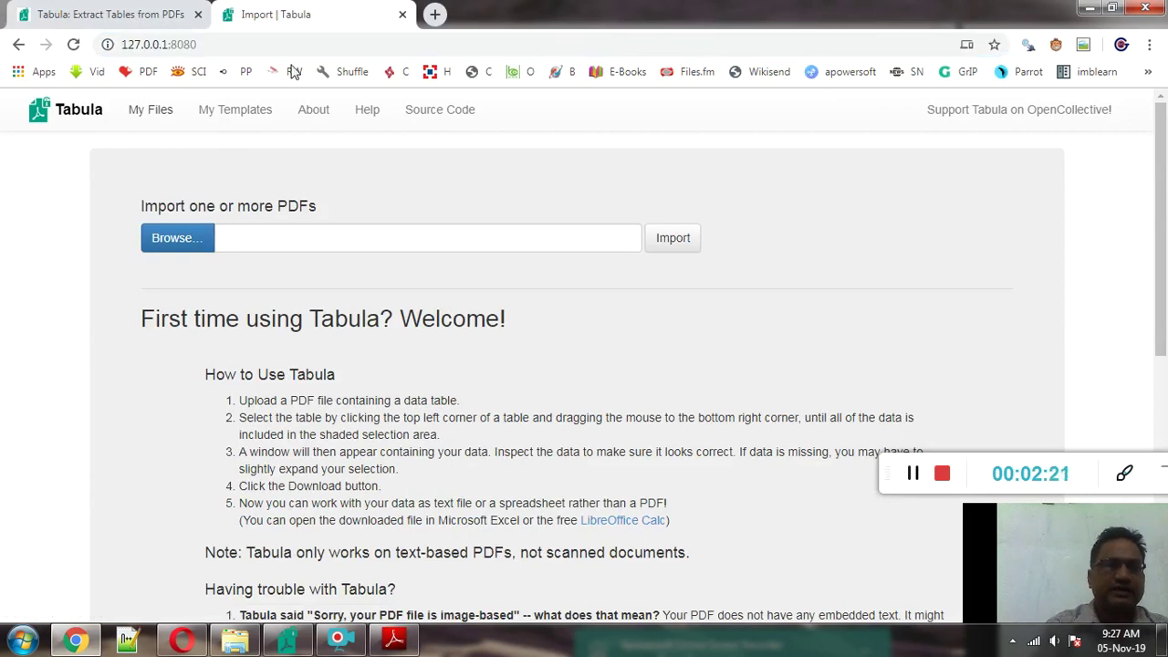
drag(108, 43, 236, 248)
click(234, 640)
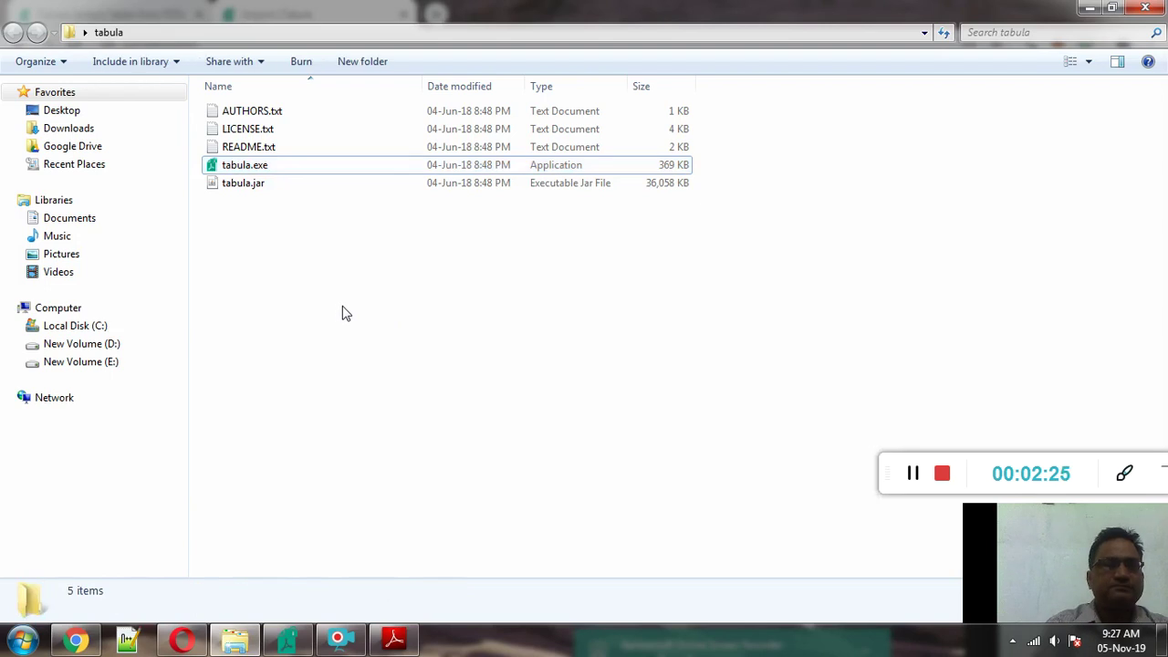
click(73, 641)
key(ctrl+shift+Tab)
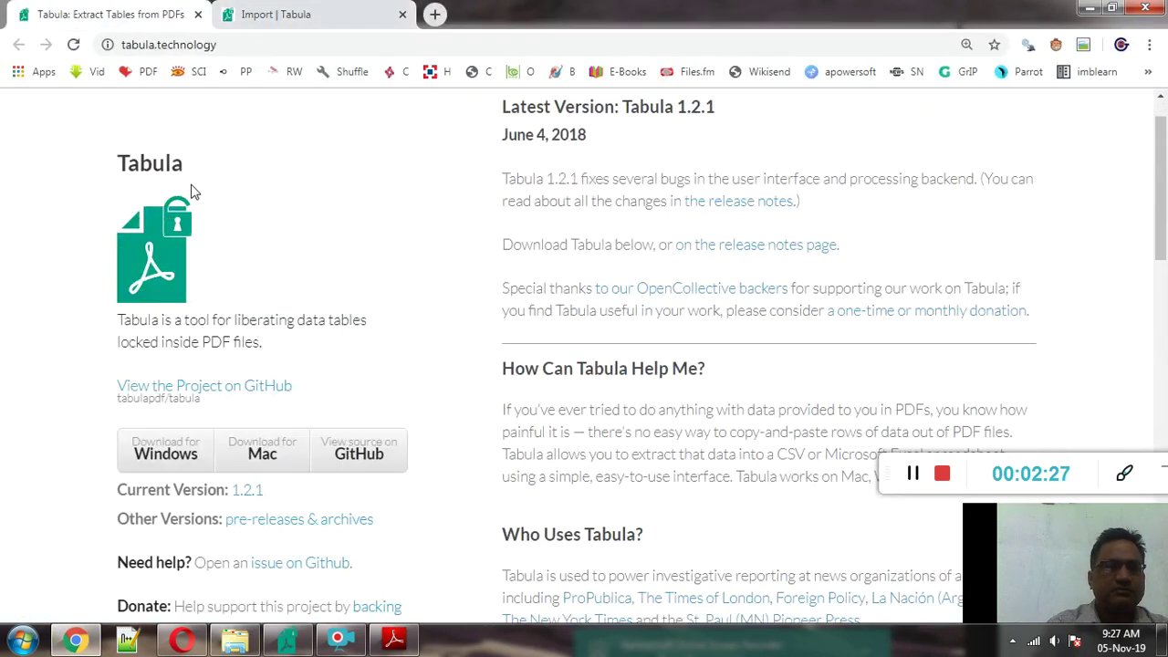
drag(1163, 220, 1163, 222)
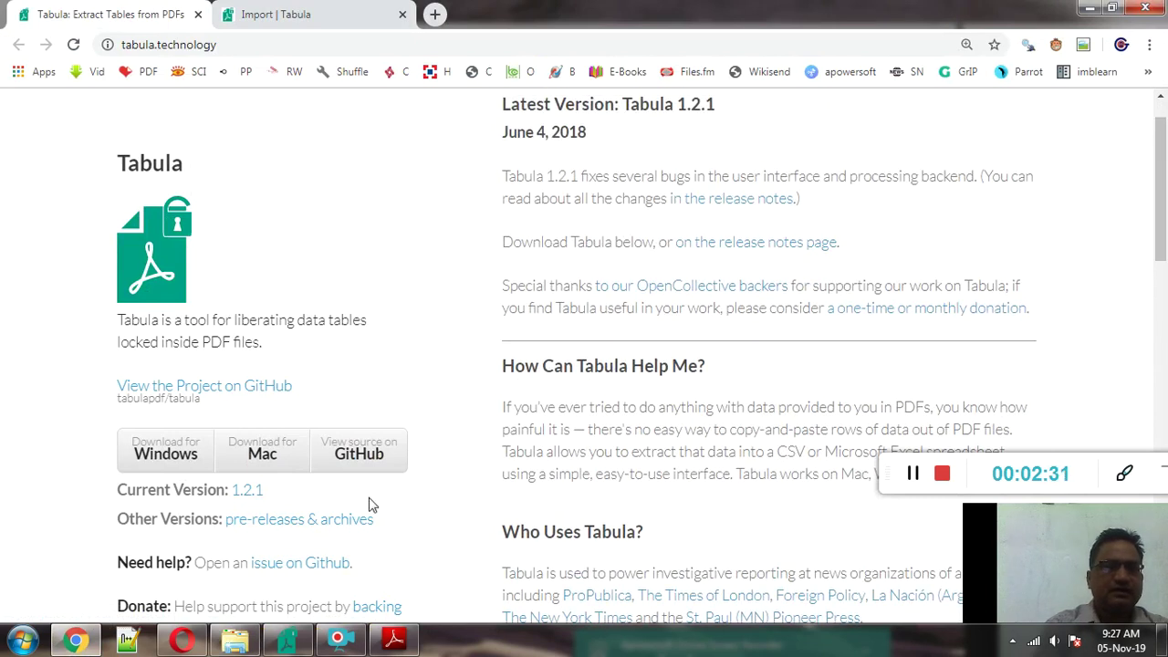
key(alt+Tab)
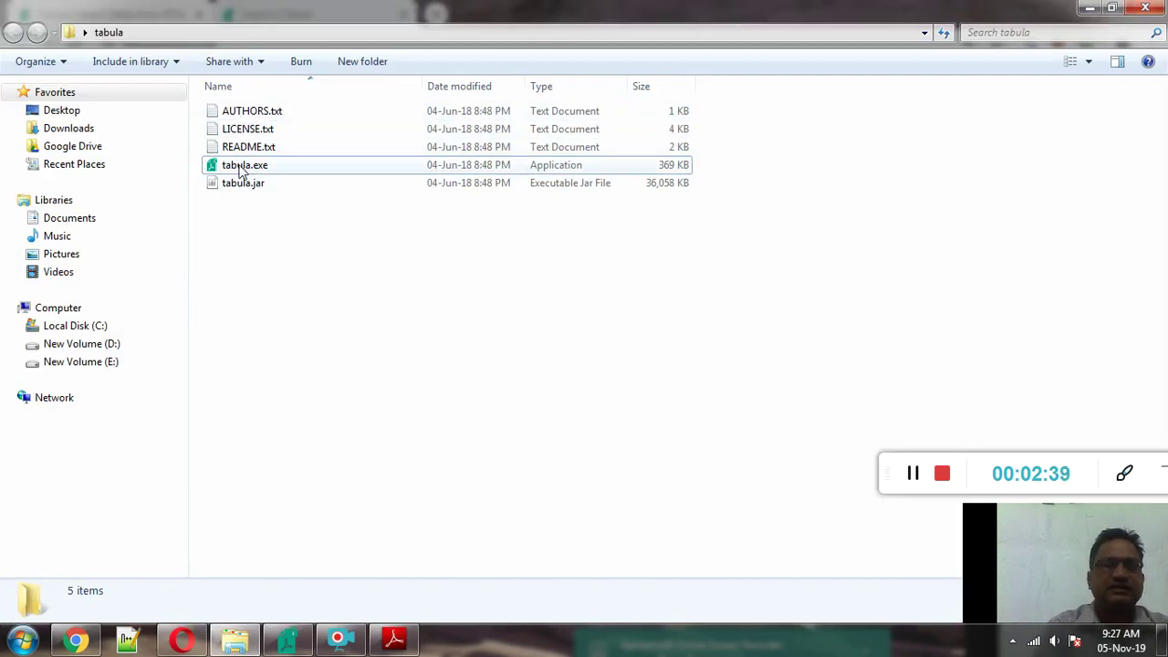
click(278, 169)
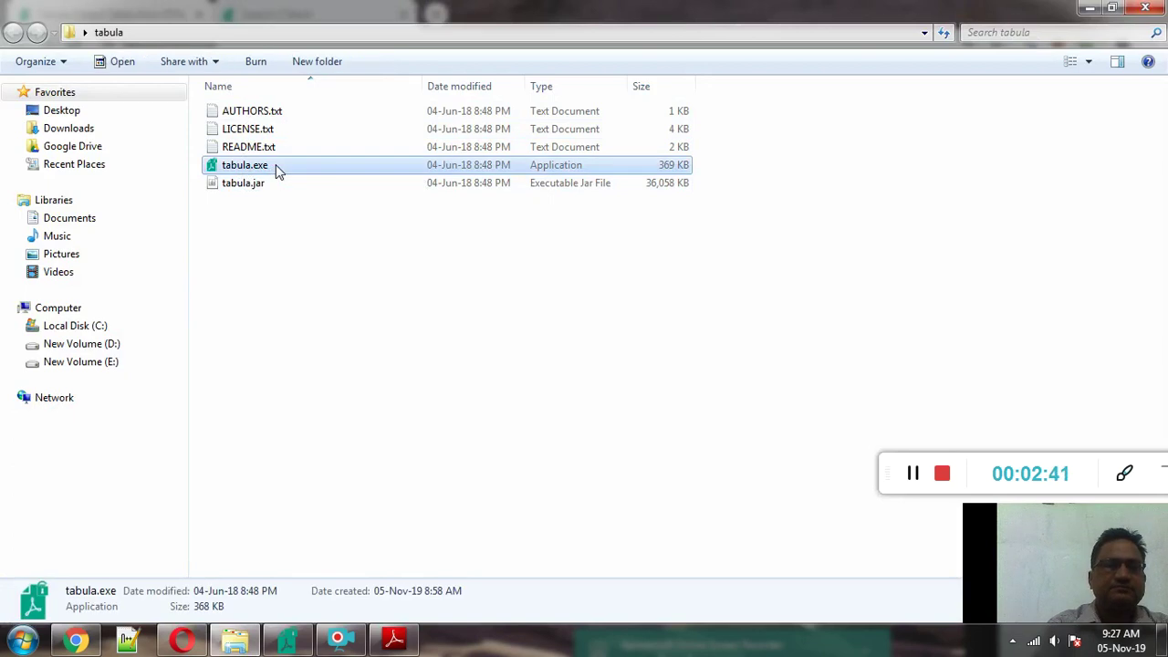
right_click(277, 169)
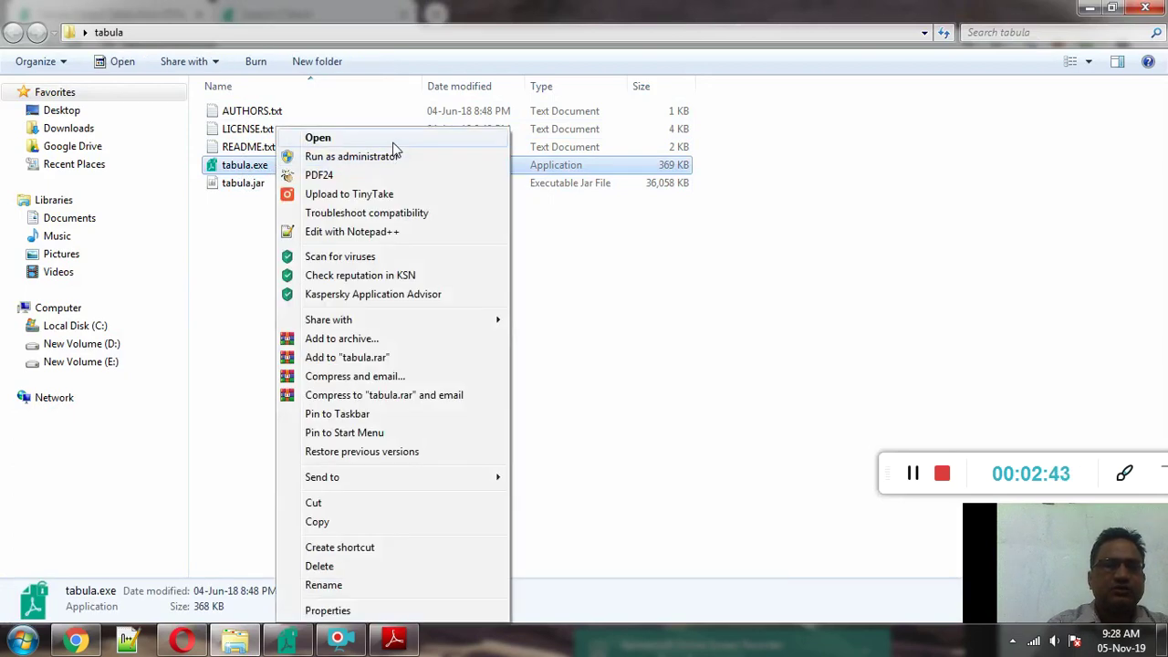
click(216, 492)
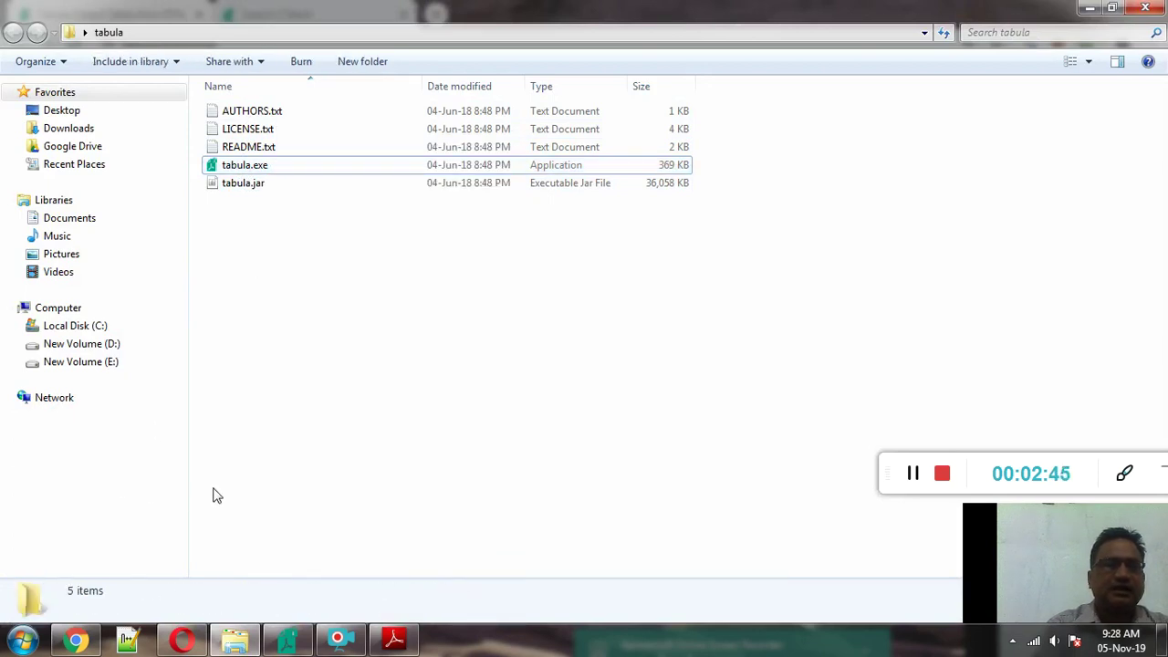
click(79, 639)
- Import caruana.icml06.pdf into Tabula and scroll down to Table 1 on page 2
click(274, 14)
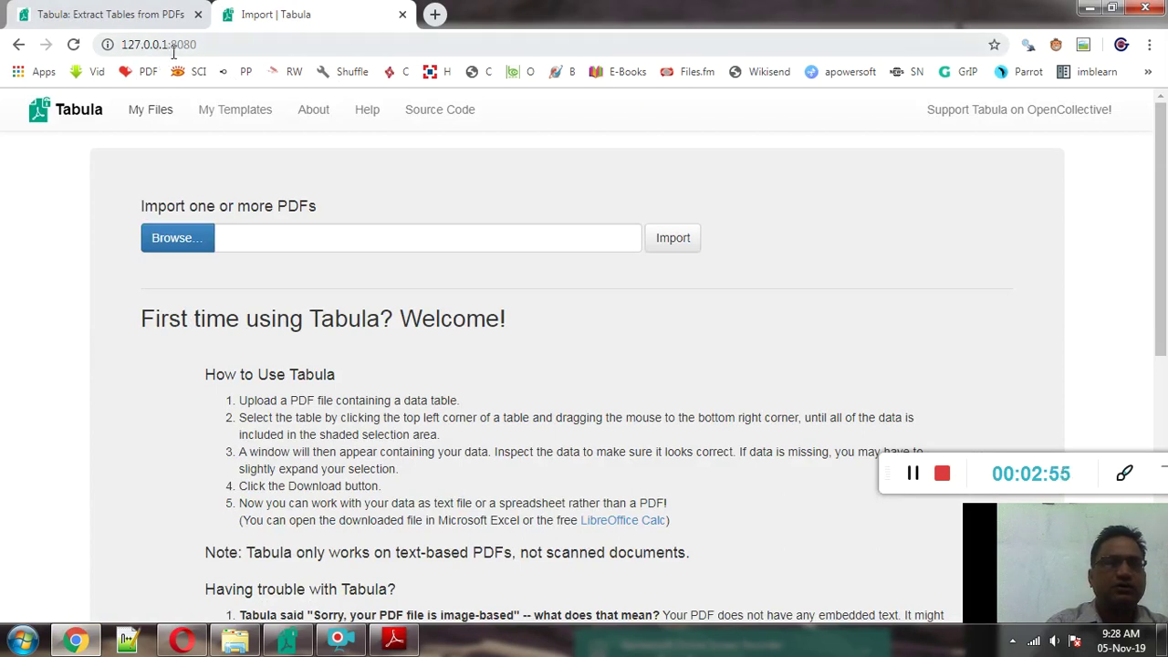
click(203, 241)
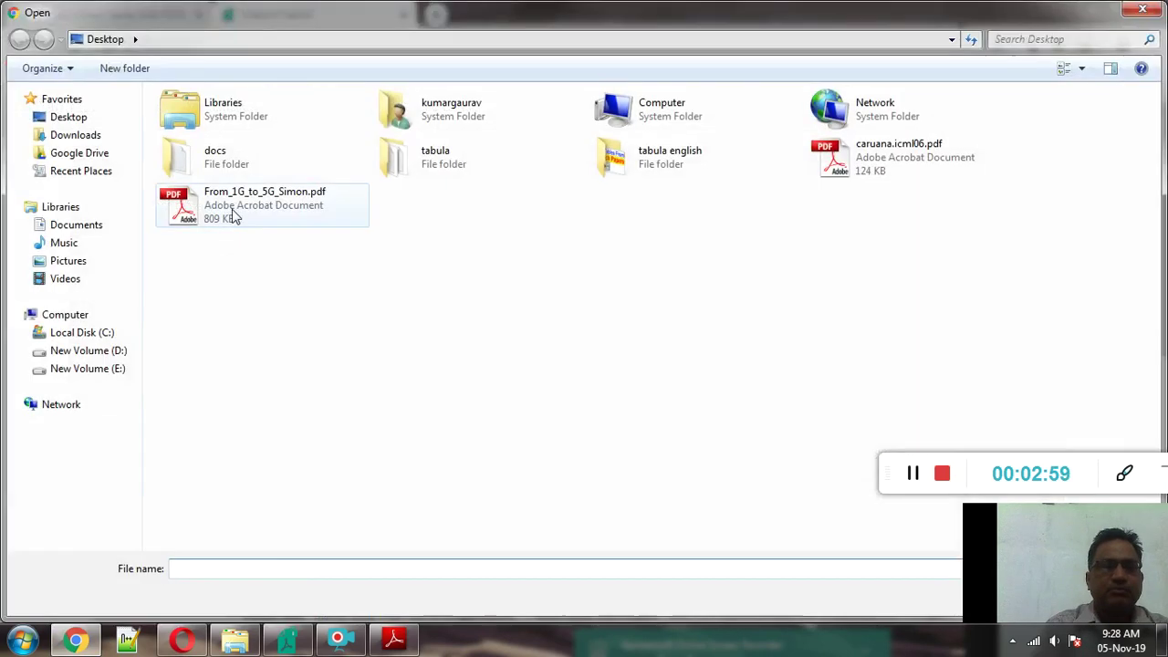
double_click(878, 153)
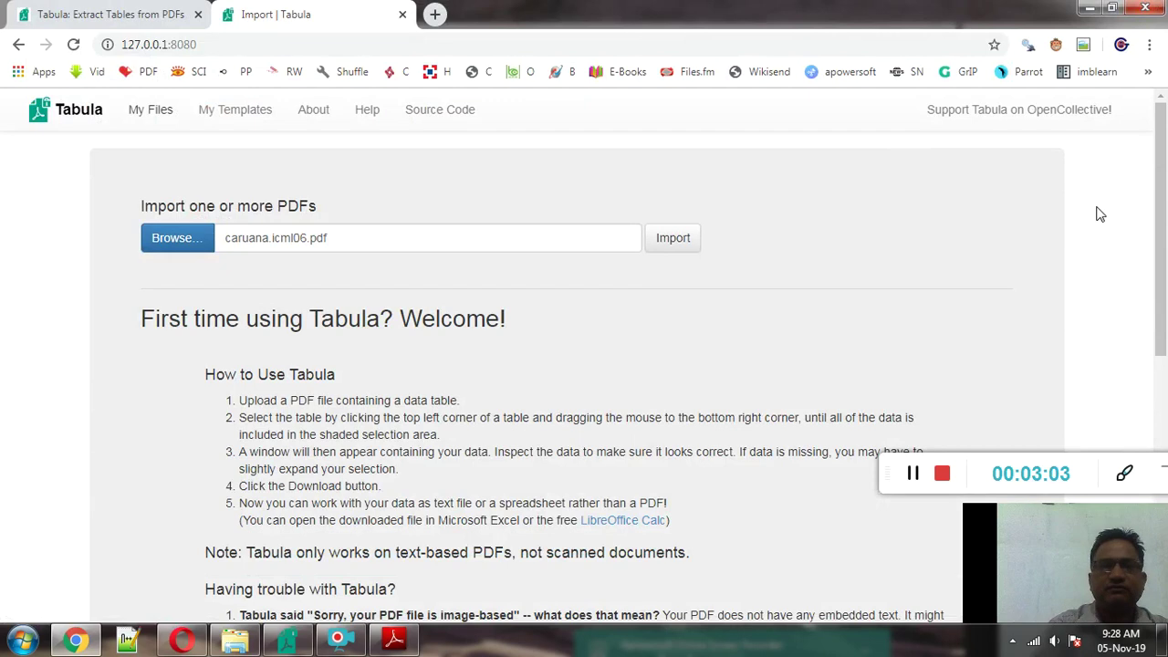
click(675, 237)
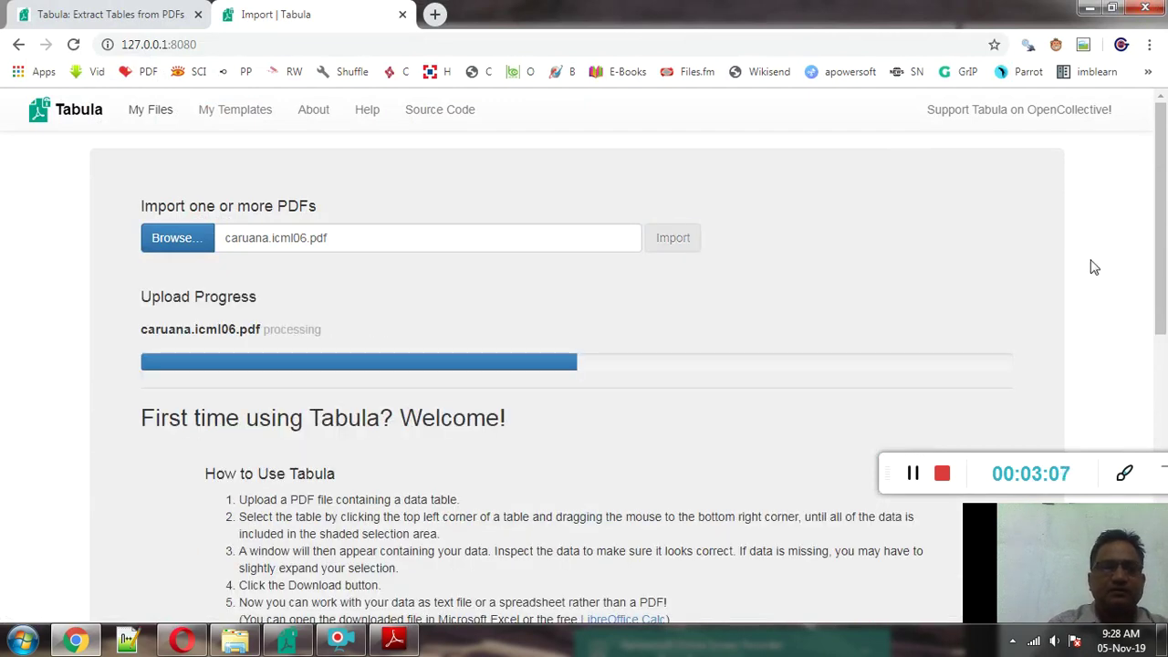
drag(1163, 276, 1163, 294)
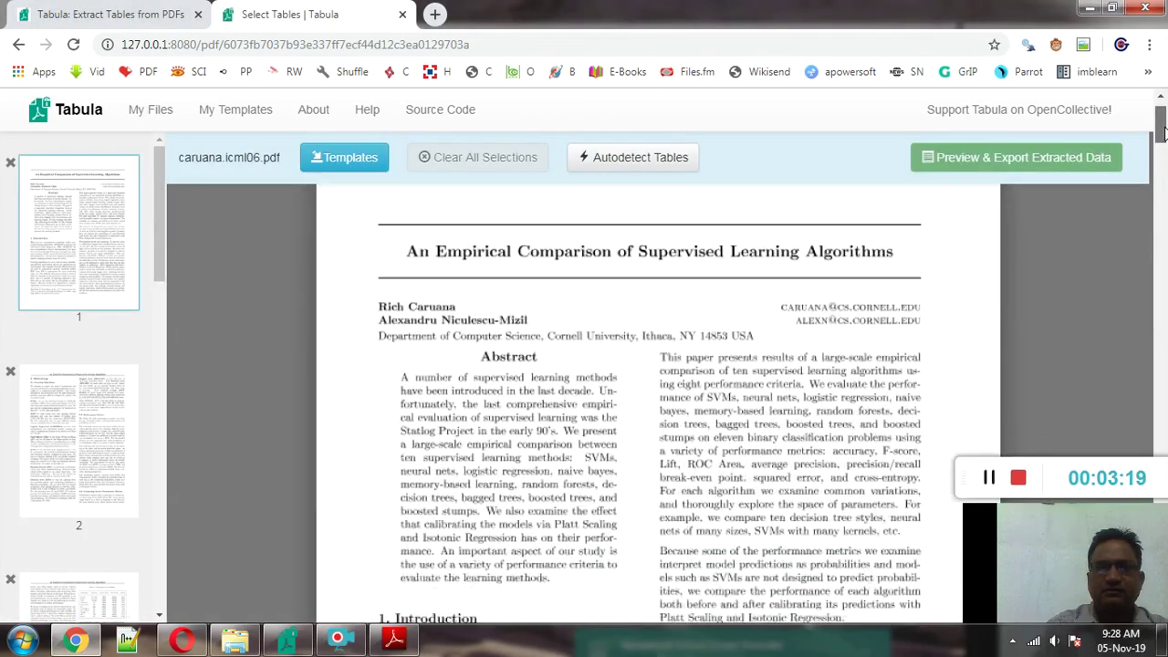
drag(1162, 133, 1163, 248)
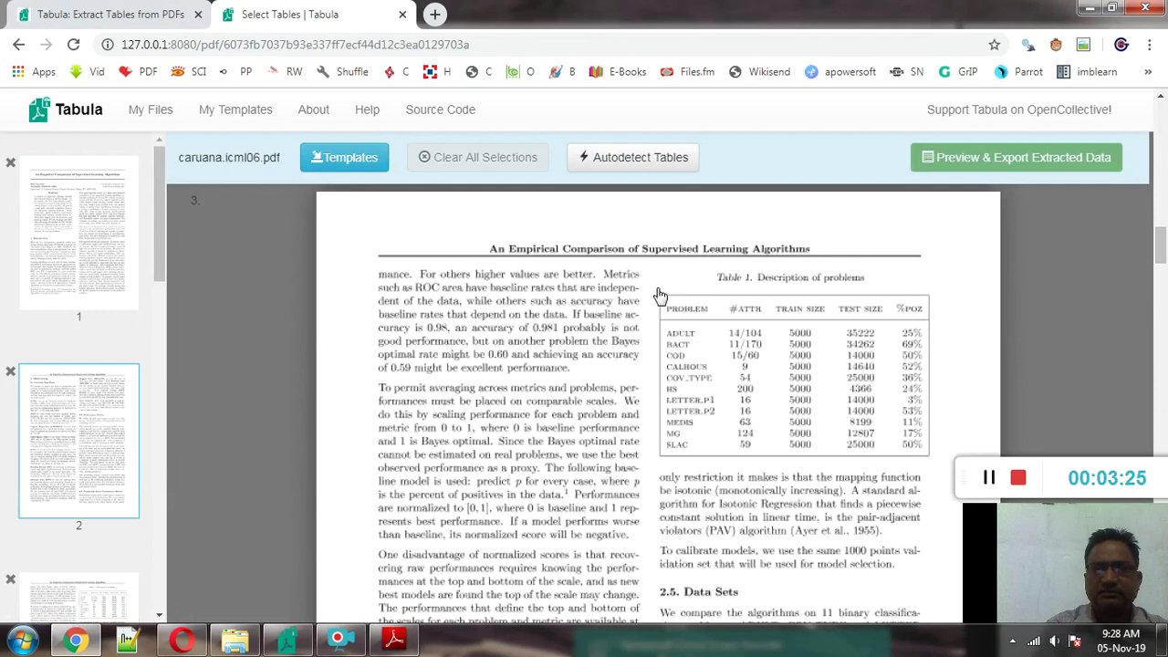
- Draw a selection box around Table 1 on page 2 and preview its extracted rows
mouse_move(657, 288)
mouse_down()
mouse_move(918, 477)
mouse_move(939, 463)
mouse_up()
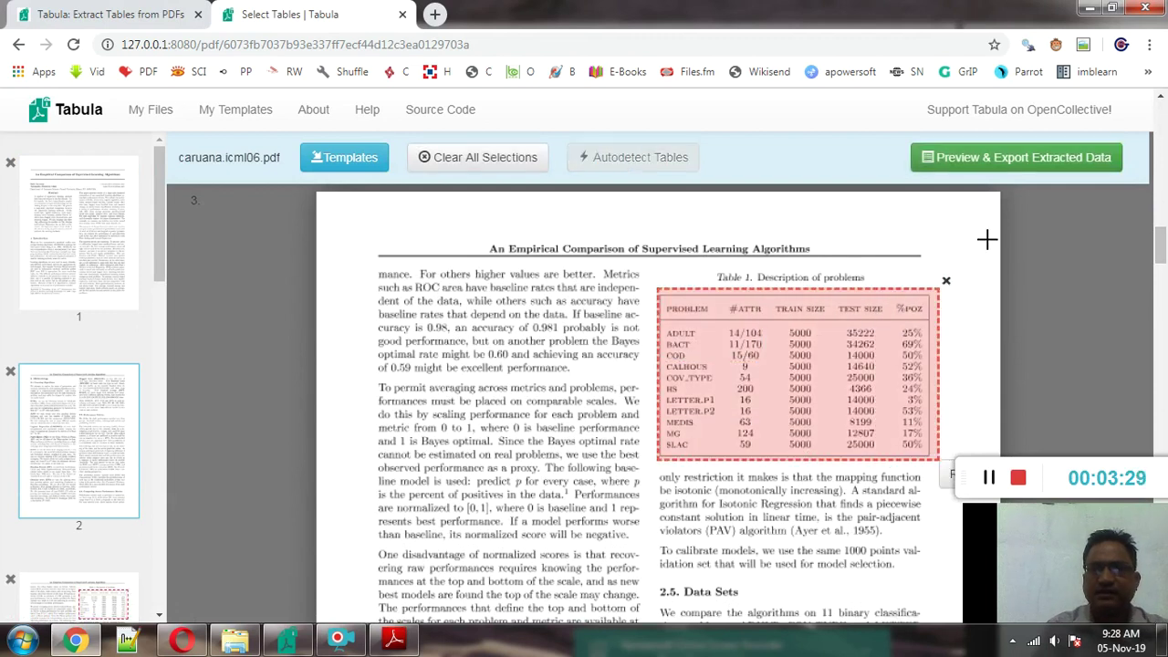
click(988, 162)
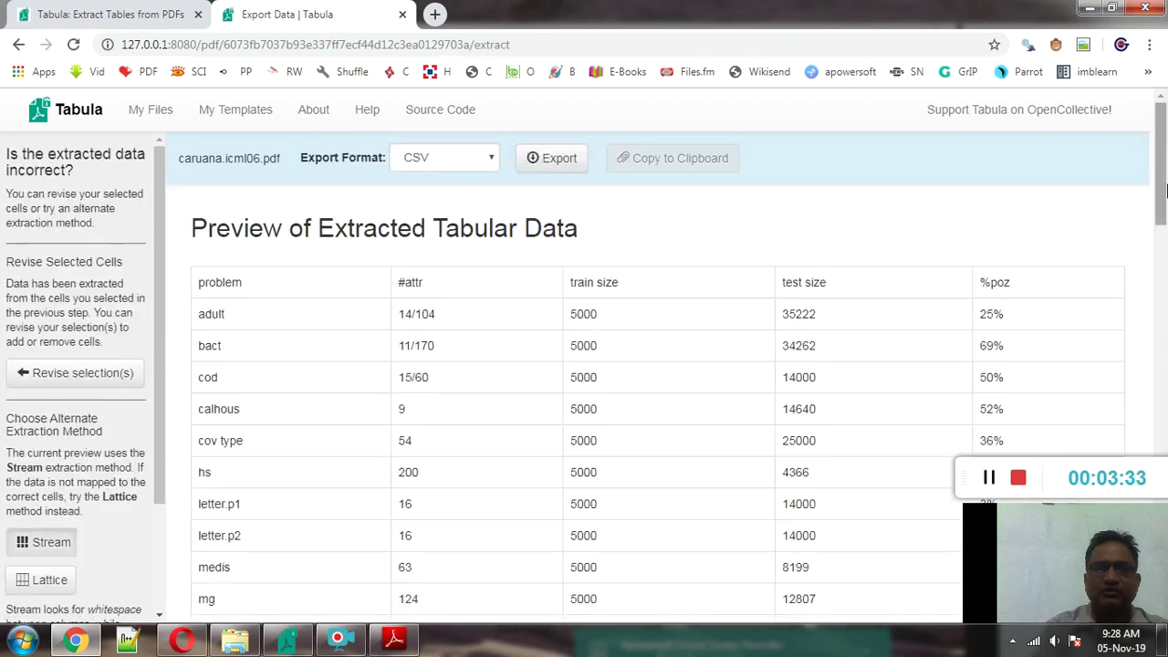
- Export the Table 1 data with CSV kept as the format, downloading the tabula-caruana csv file
mouse_move(1164, 189)
mouse_down()
mouse_move(1164, 244)
mouse_move(1162, 194)
mouse_up()
click(483, 163)
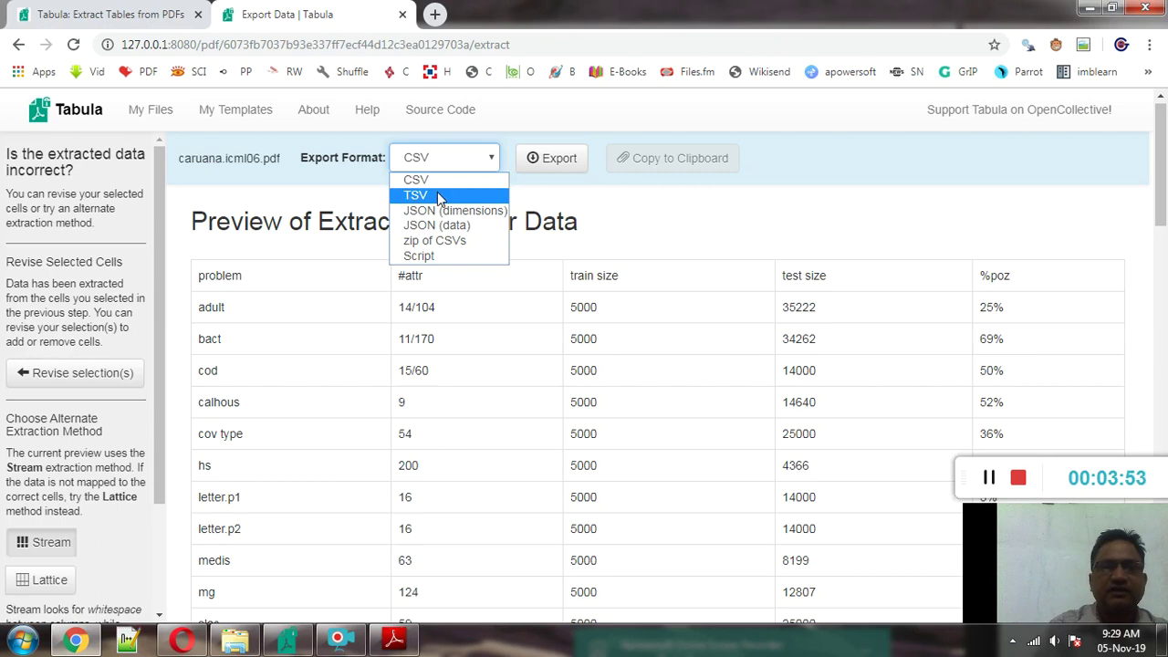
click(654, 238)
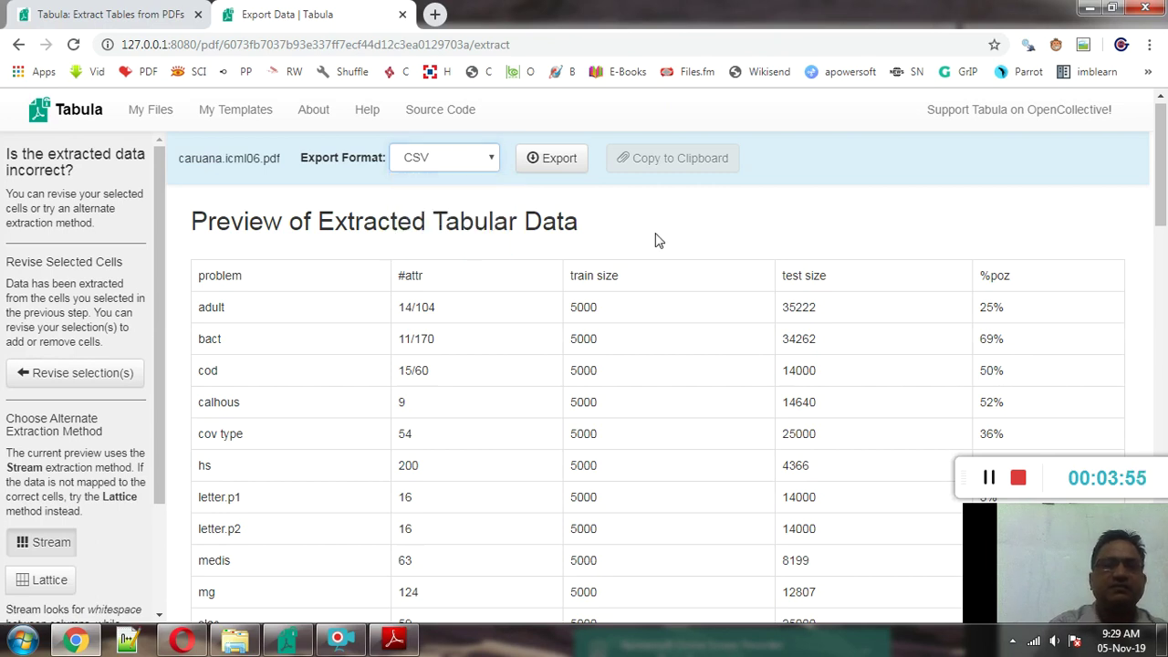
click(550, 160)
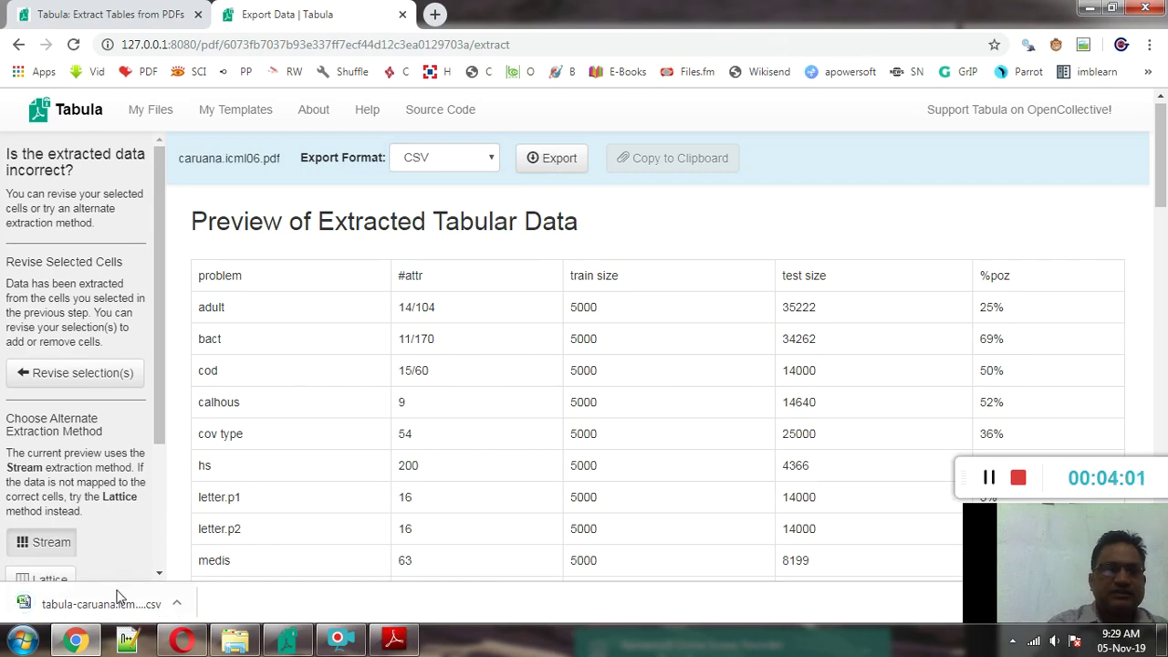
- Open the downloaded CSV file from the desktop in Excel
key(super+d)
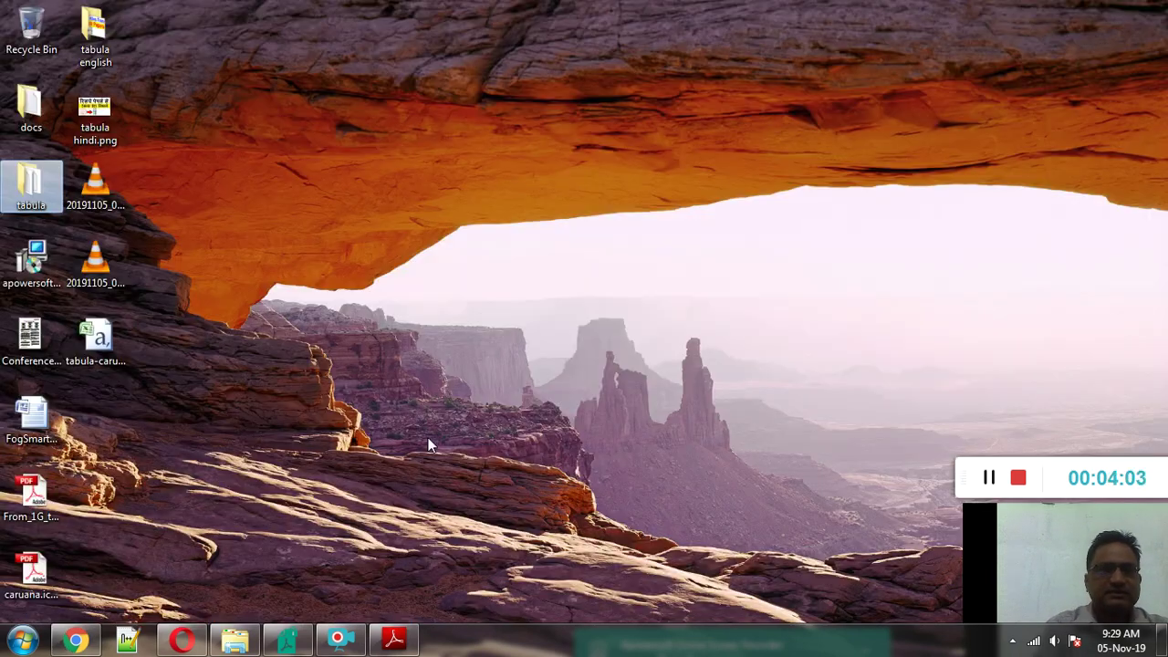
click(95, 338)
double_click(95, 337)
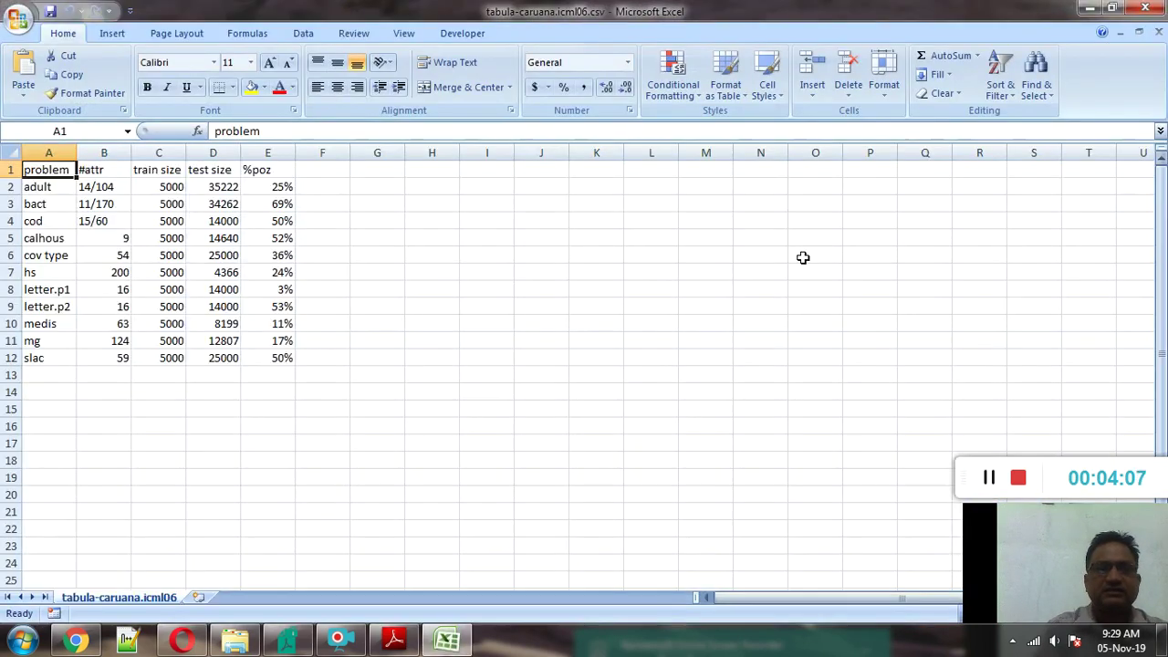
- Select the whole table A1:E12 and autofit columns A to E to their contents
click(871, 105)
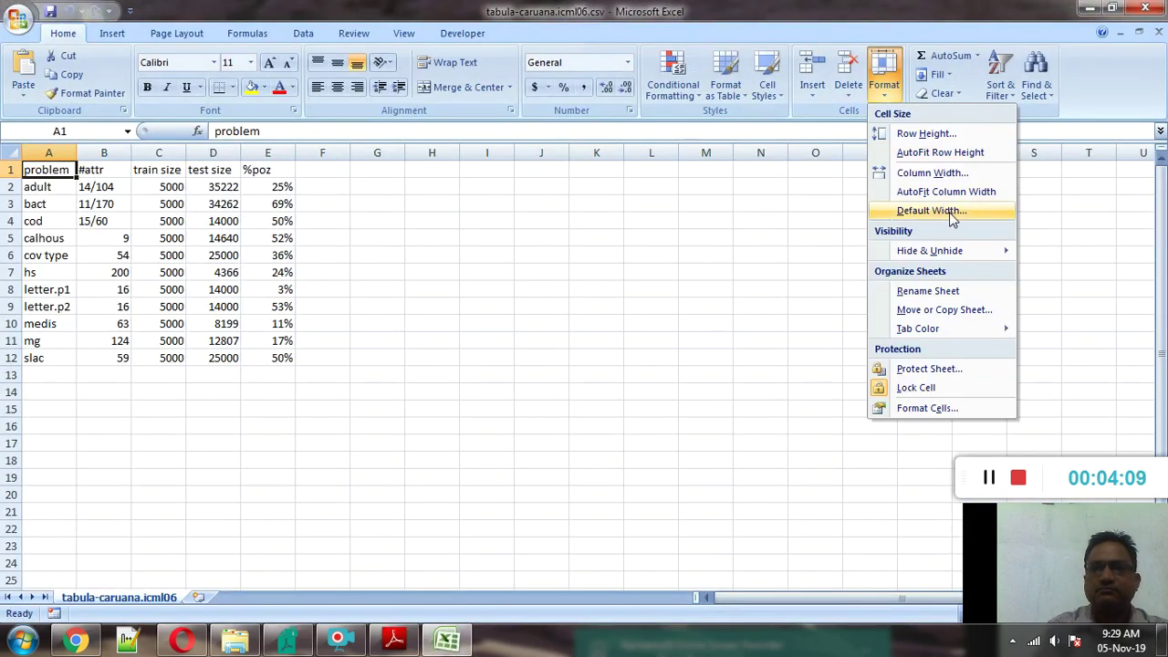
click(173, 239)
key(ctrl+a)
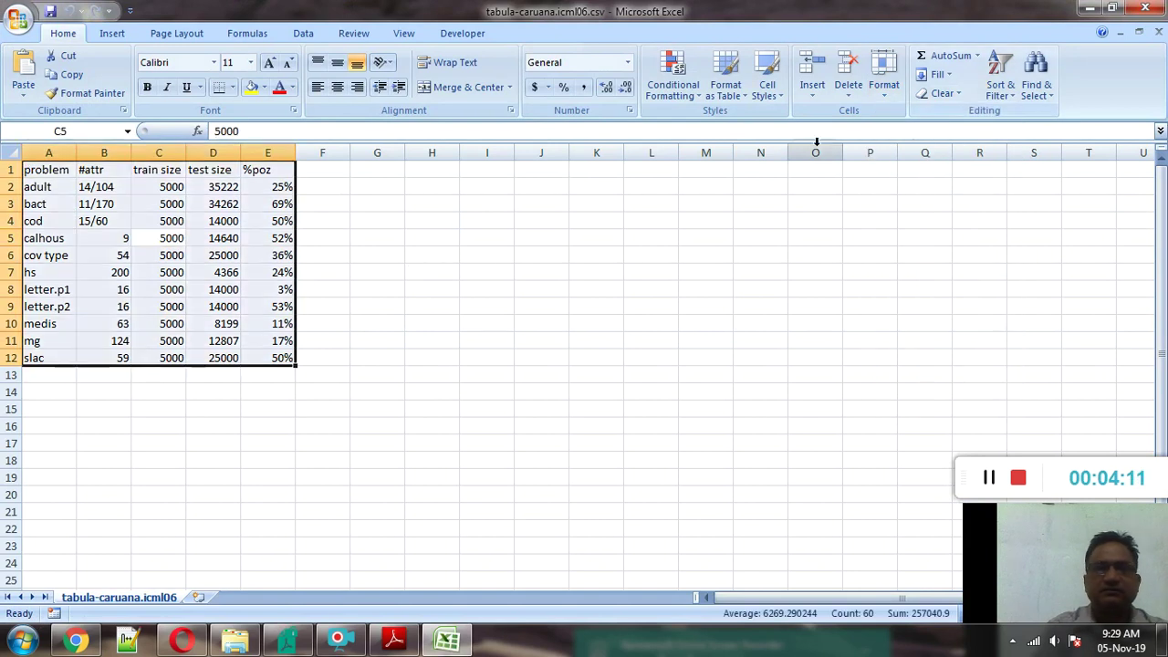
click(891, 101)
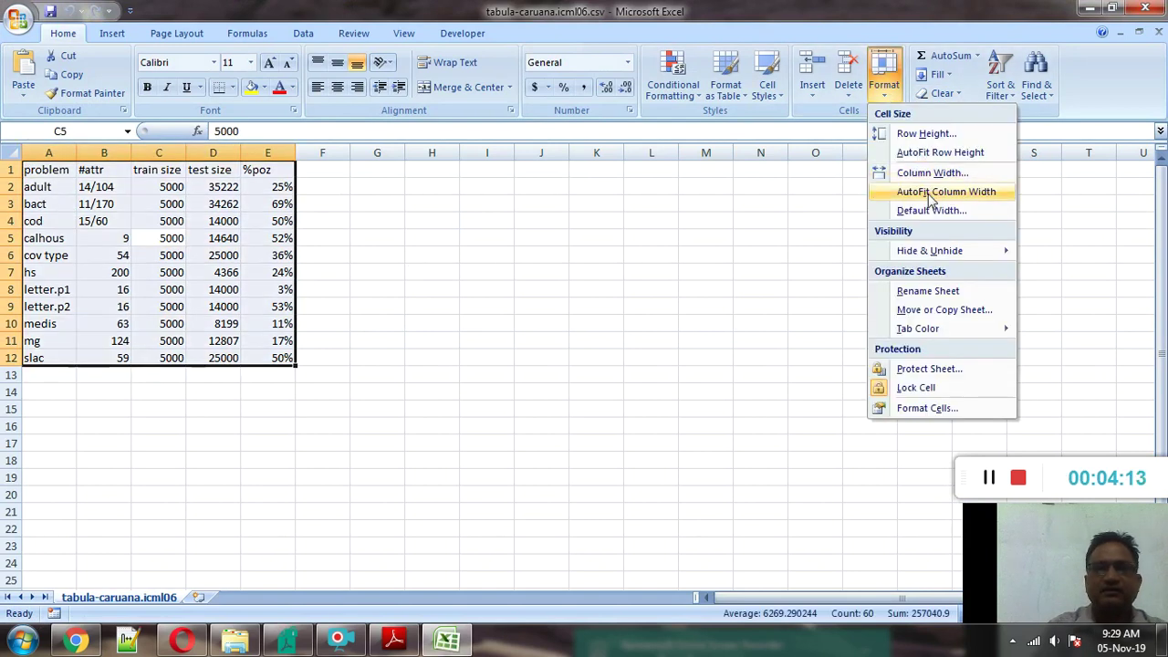
click(931, 192)
click(154, 289)
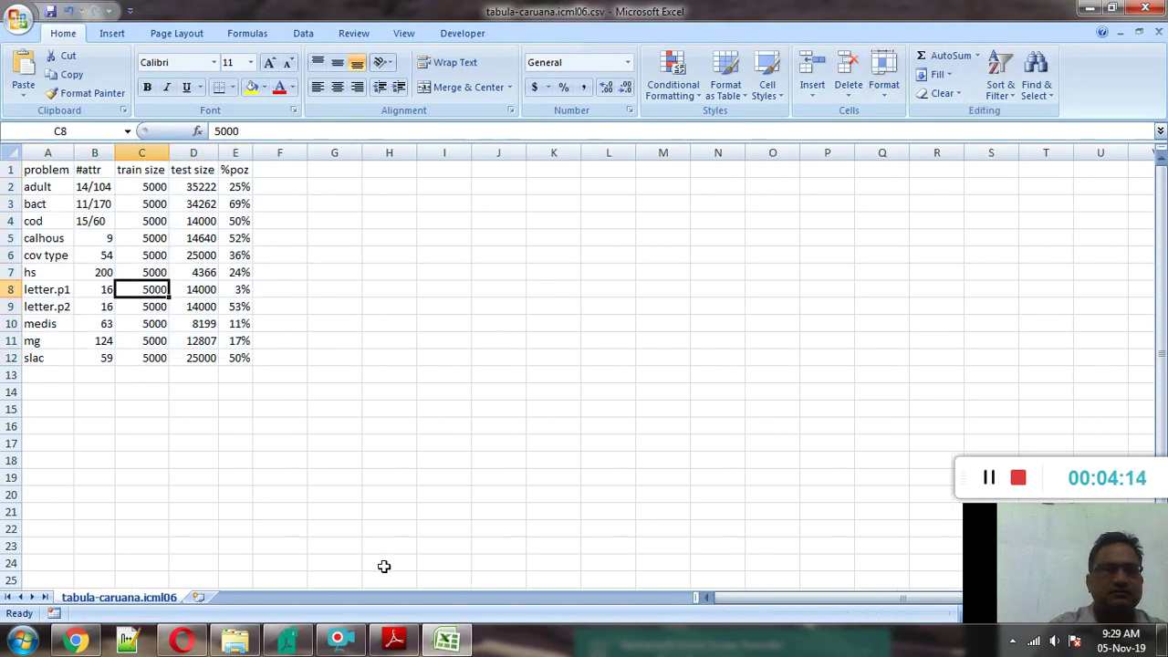
click(392, 642)
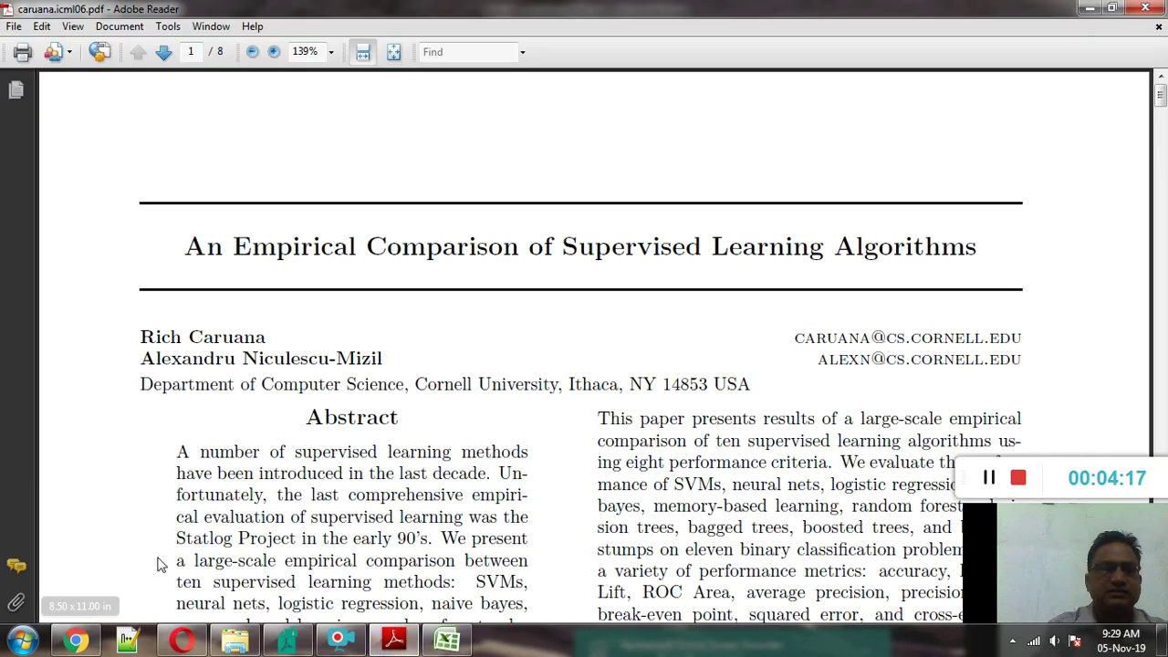
- Go back to Tabula's table selection page and delete the selection around Table 1
click(76, 642)
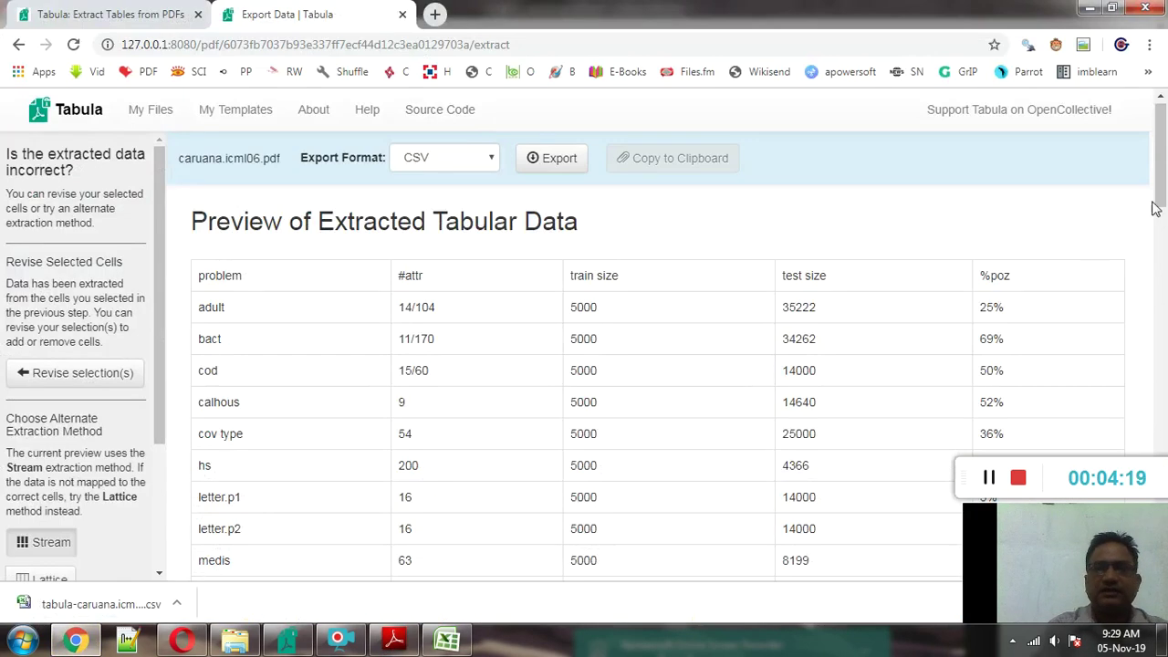
click(19, 44)
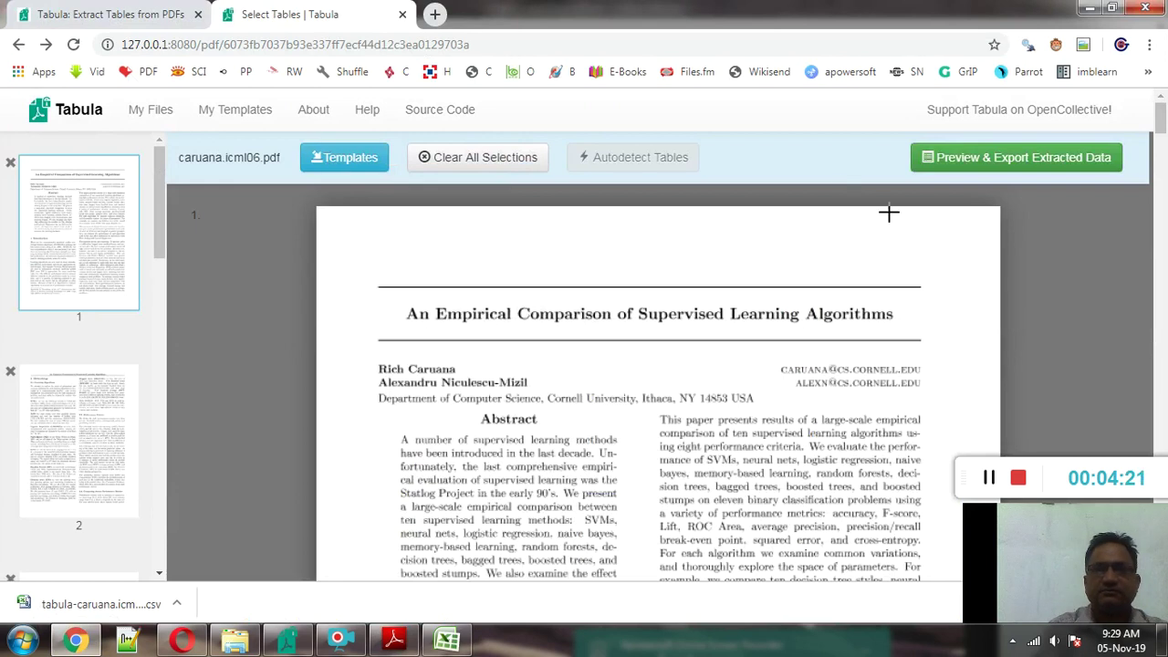
drag(1161, 121, 1161, 243)
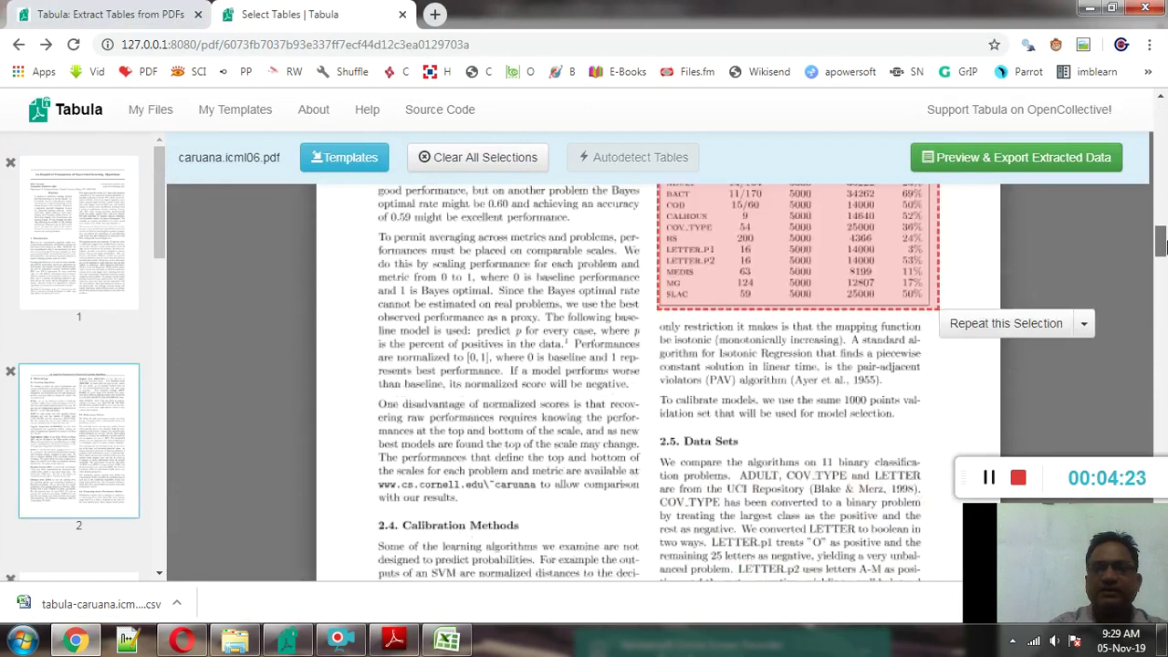
scroll(1086, 294, up, 2)
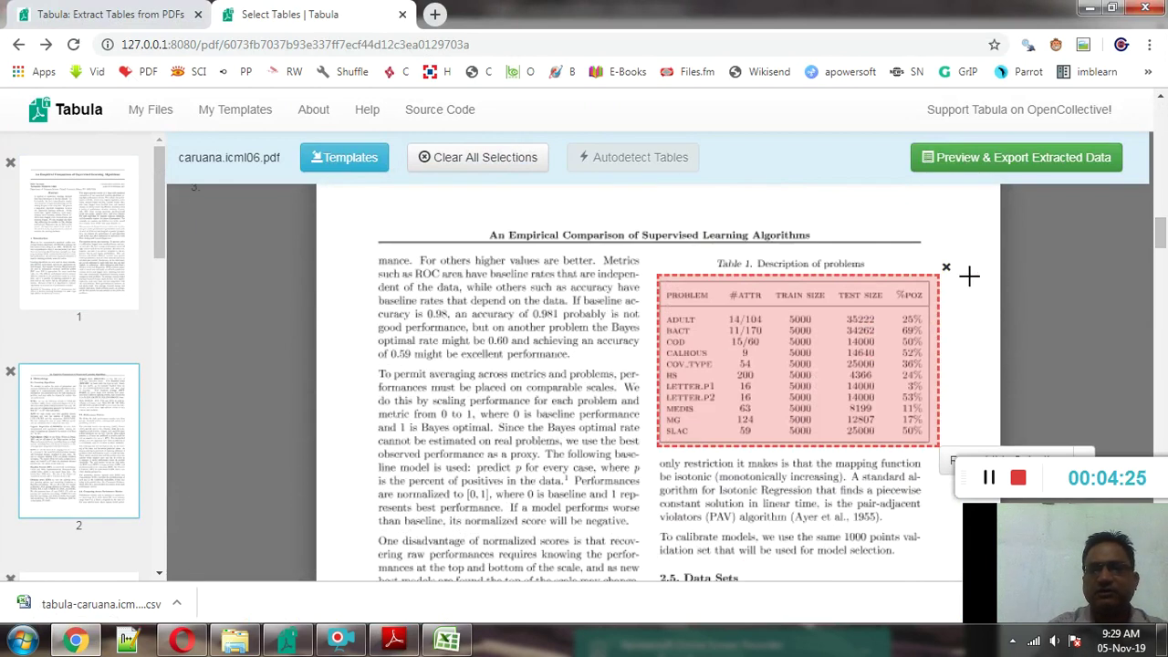
click(946, 270)
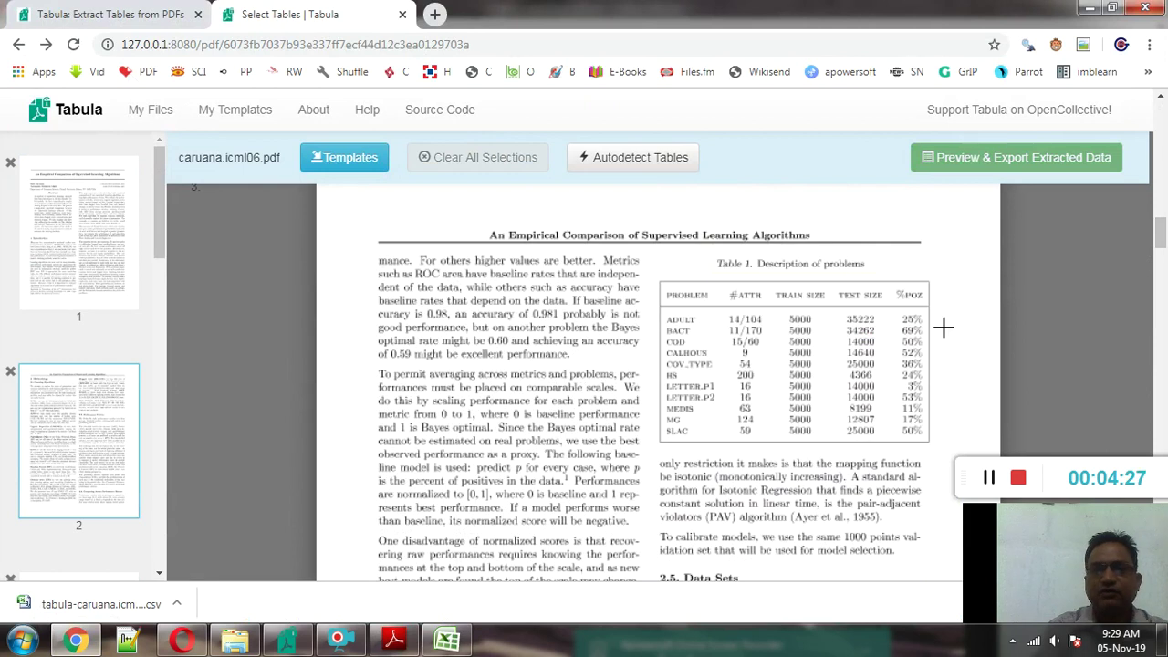
- Alt+Tab to the PDF and back, then scroll down to Table 2
key(alt+Tab)
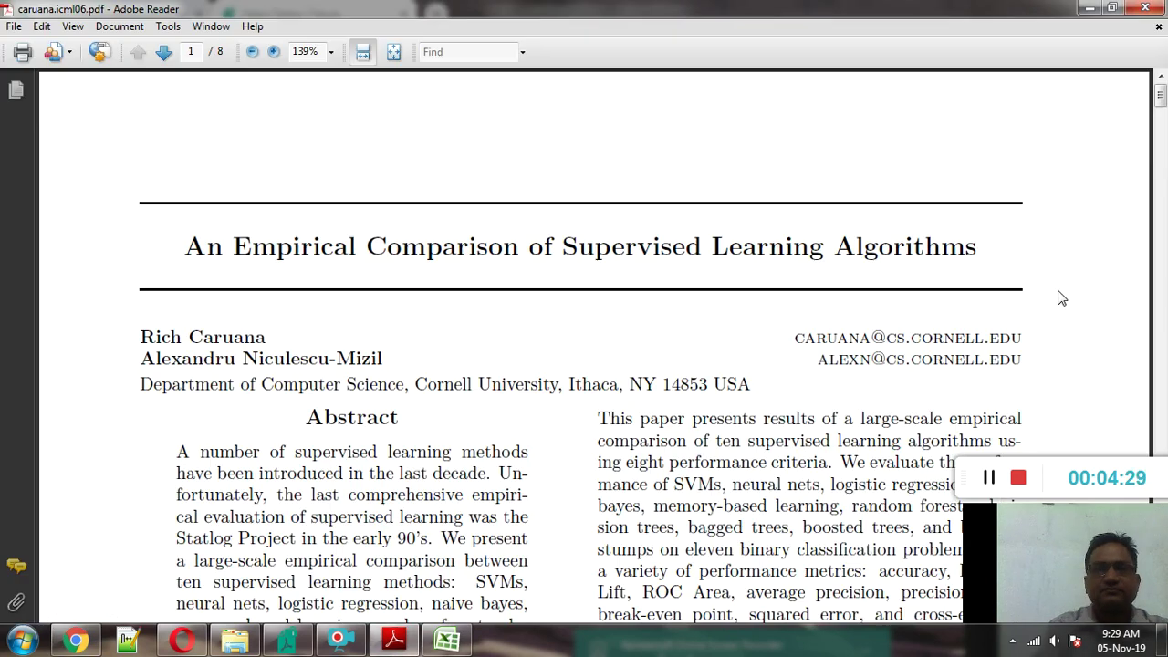
key(alt+Tab)
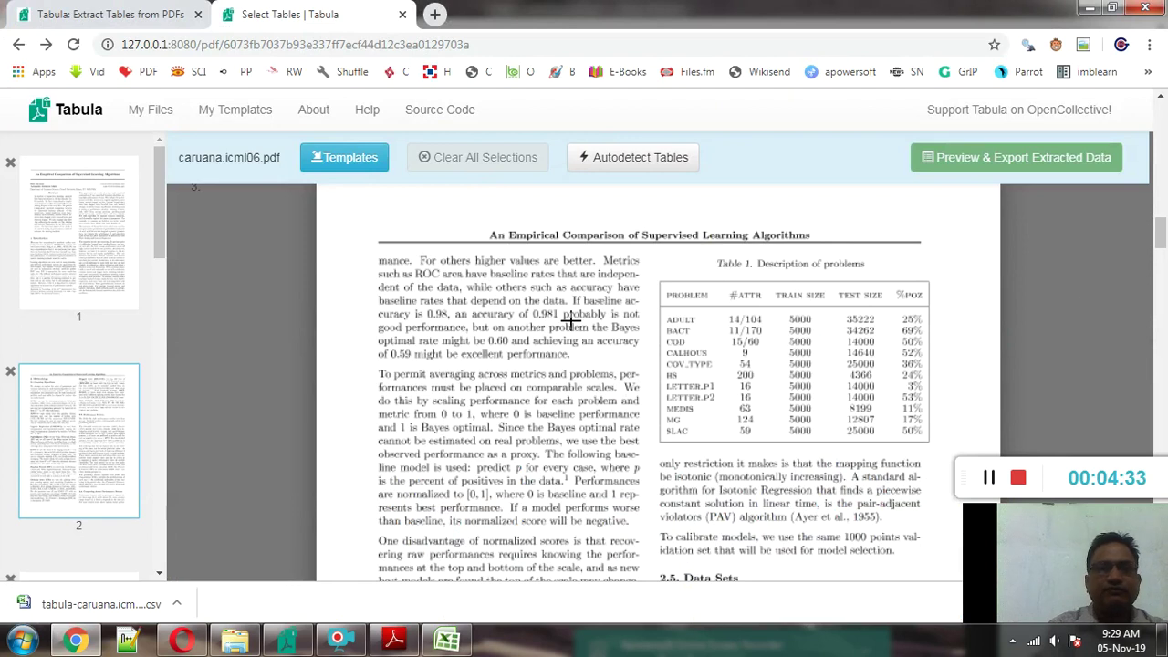
drag(1159, 245, 1159, 357)
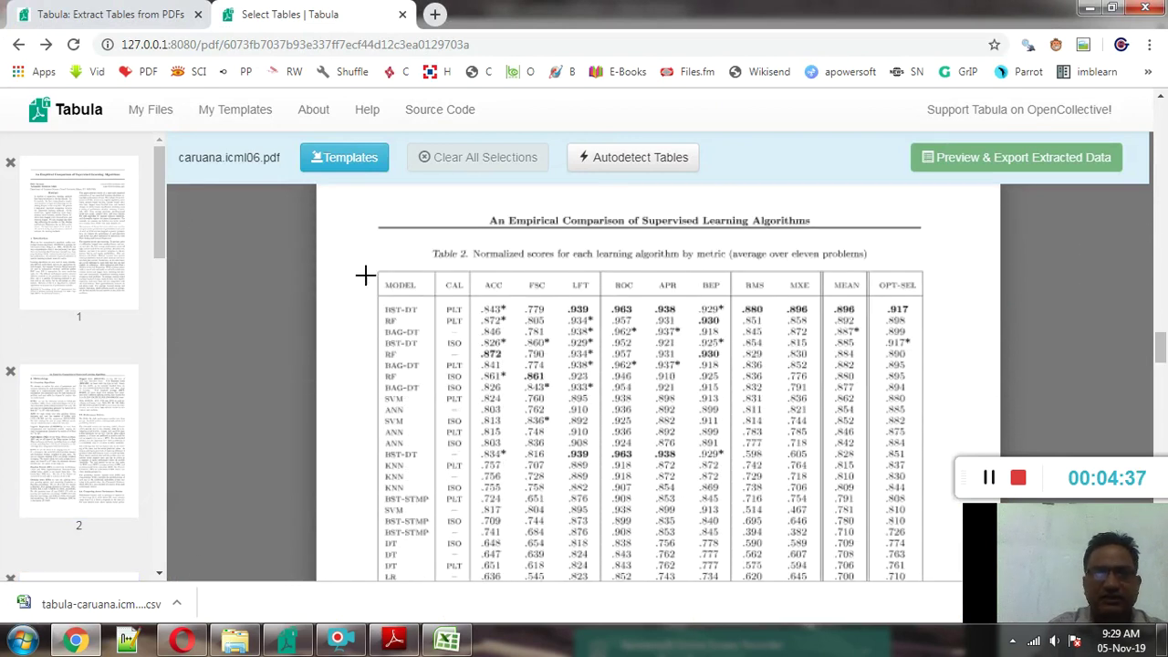
- Extract the top rows of Table 2, then select the previewed heading and data rows for copying
drag(367, 267, 939, 420)
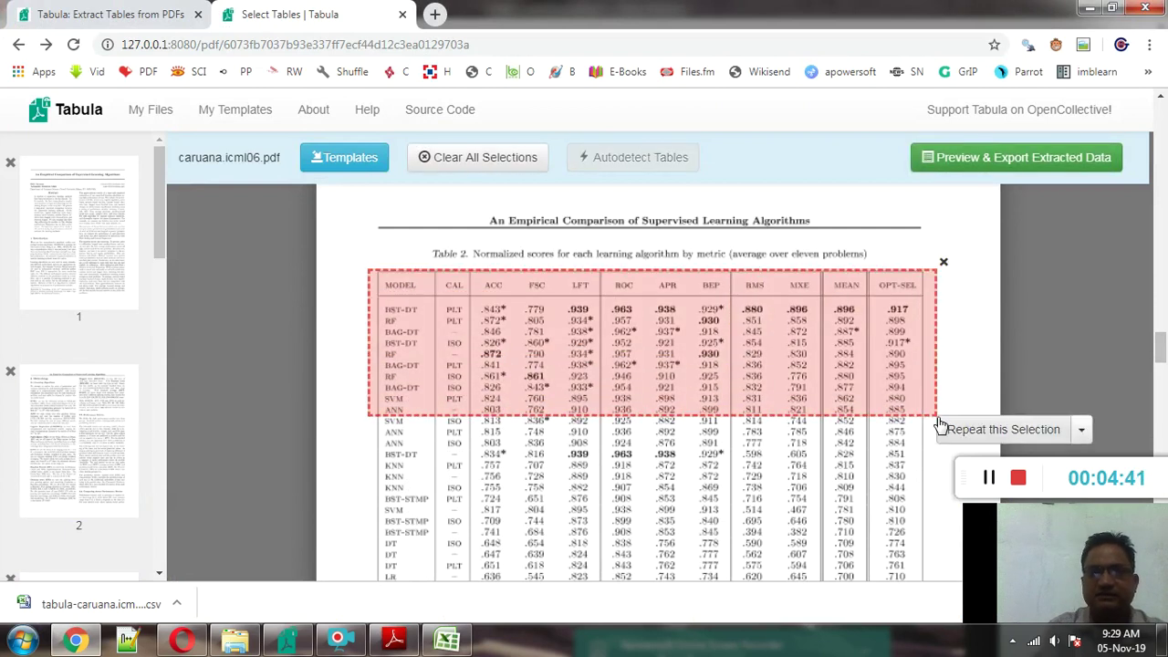
click(1011, 156)
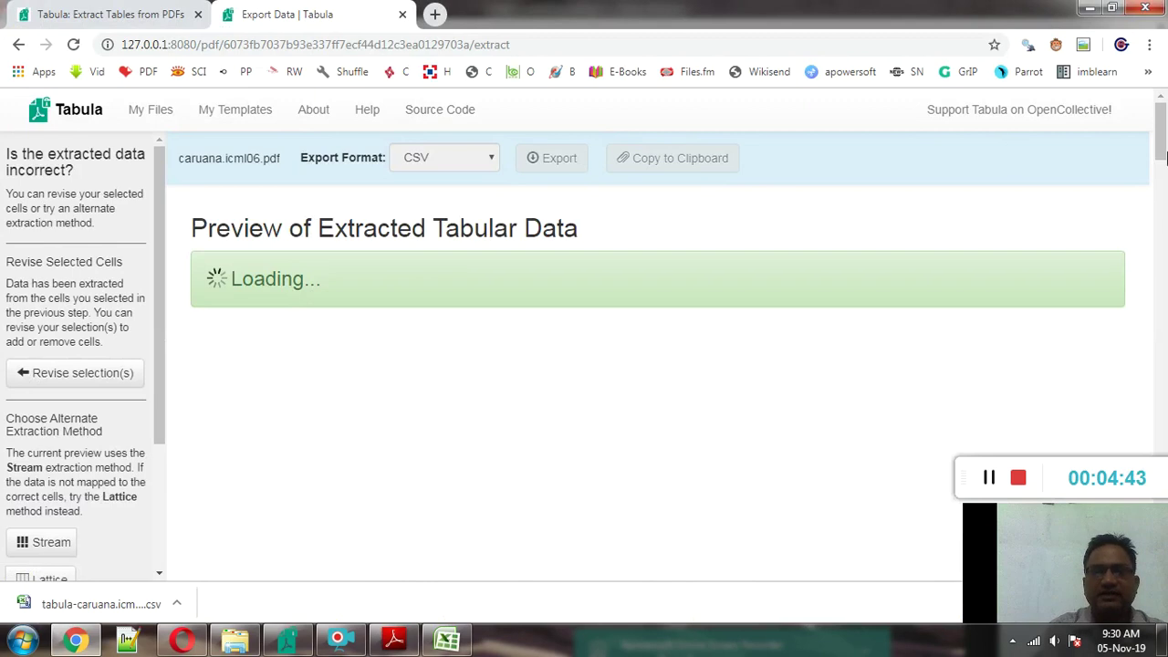
scroll(1162, 138, down, 1)
scroll(1162, 139, up, 1)
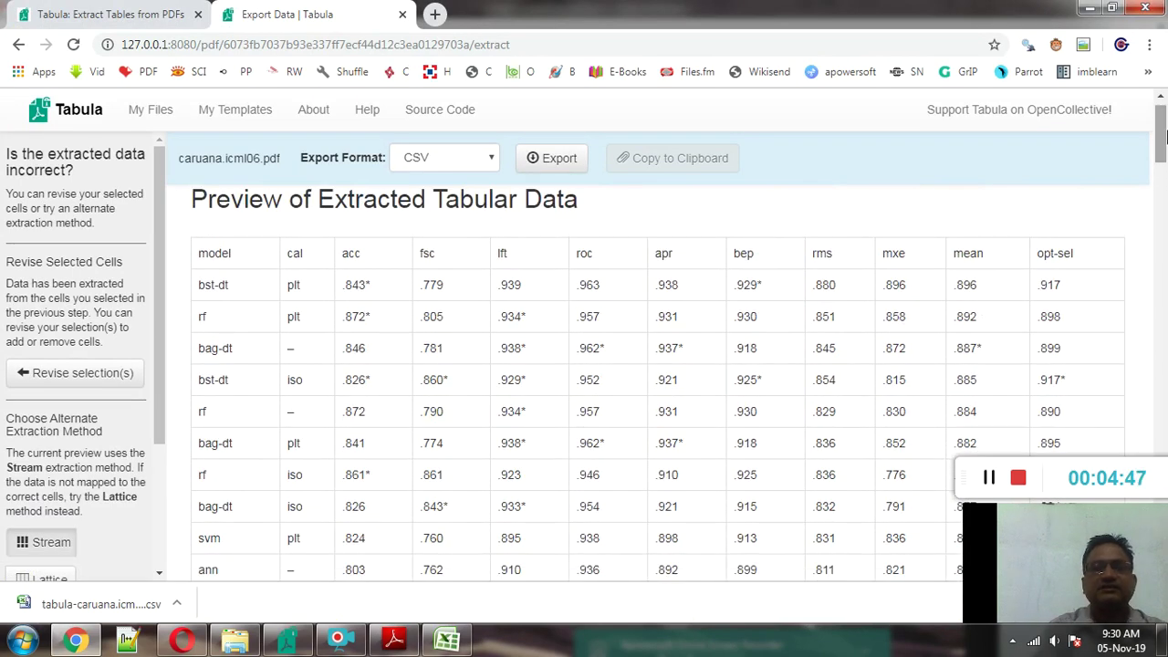
drag(186, 200, 1144, 394)
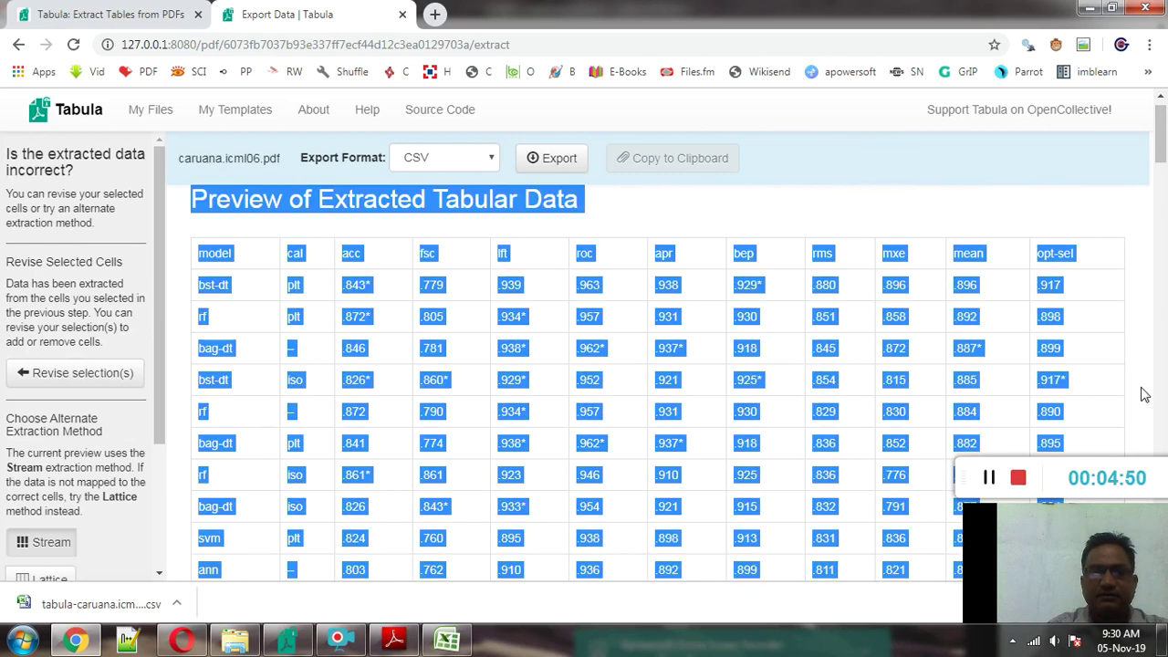
- Launch Word with winword and paste the copied Table 2 rows into a new document
key(super+r)
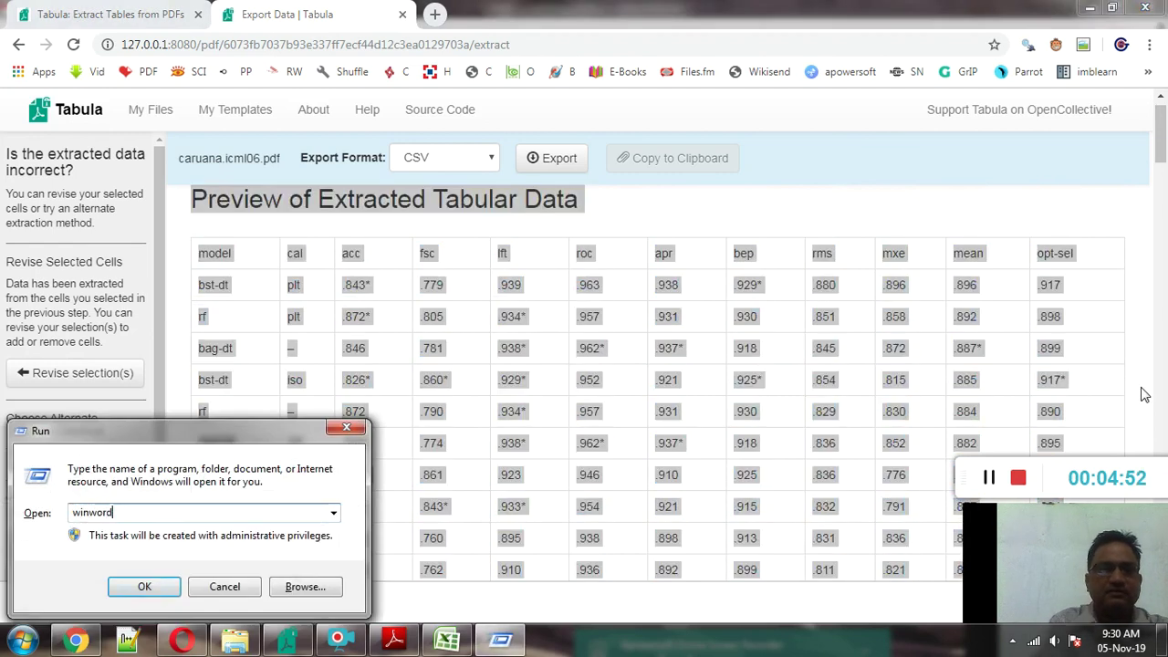
key(Return)
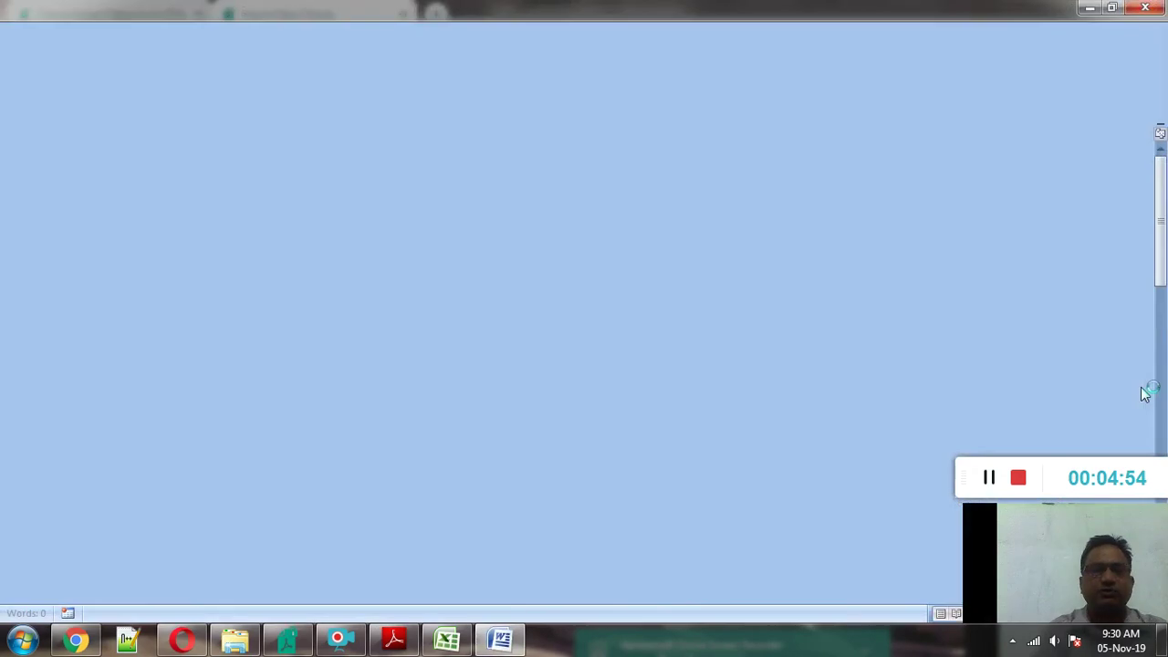
key(ctrl+v)
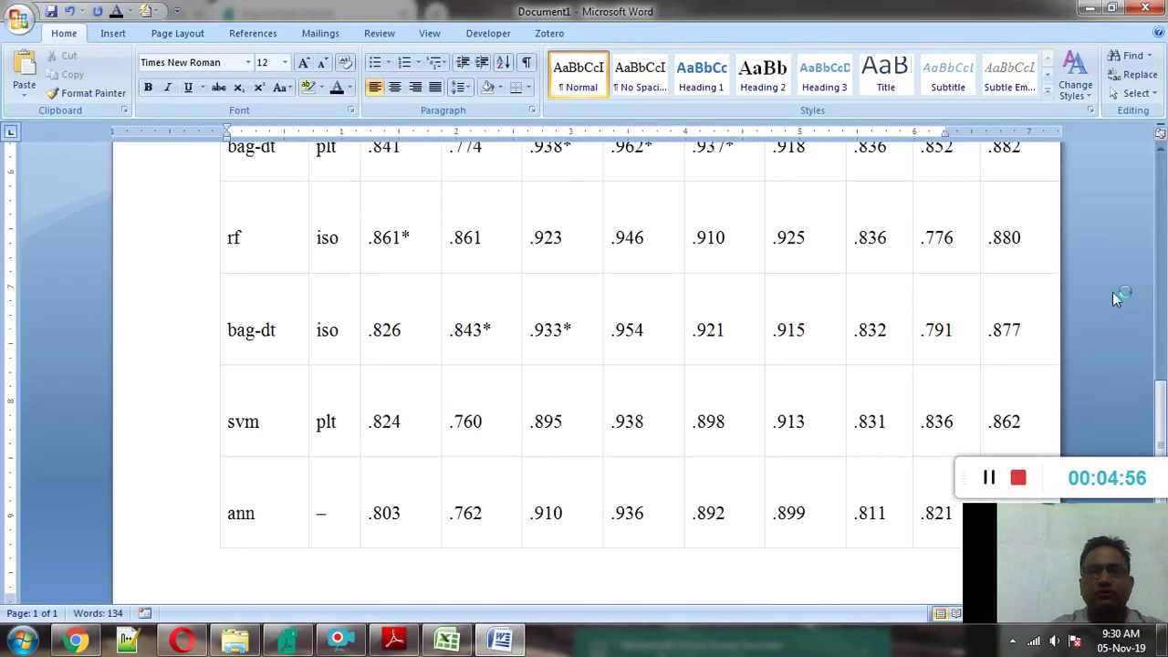
scroll(1112, 292, up, 15)
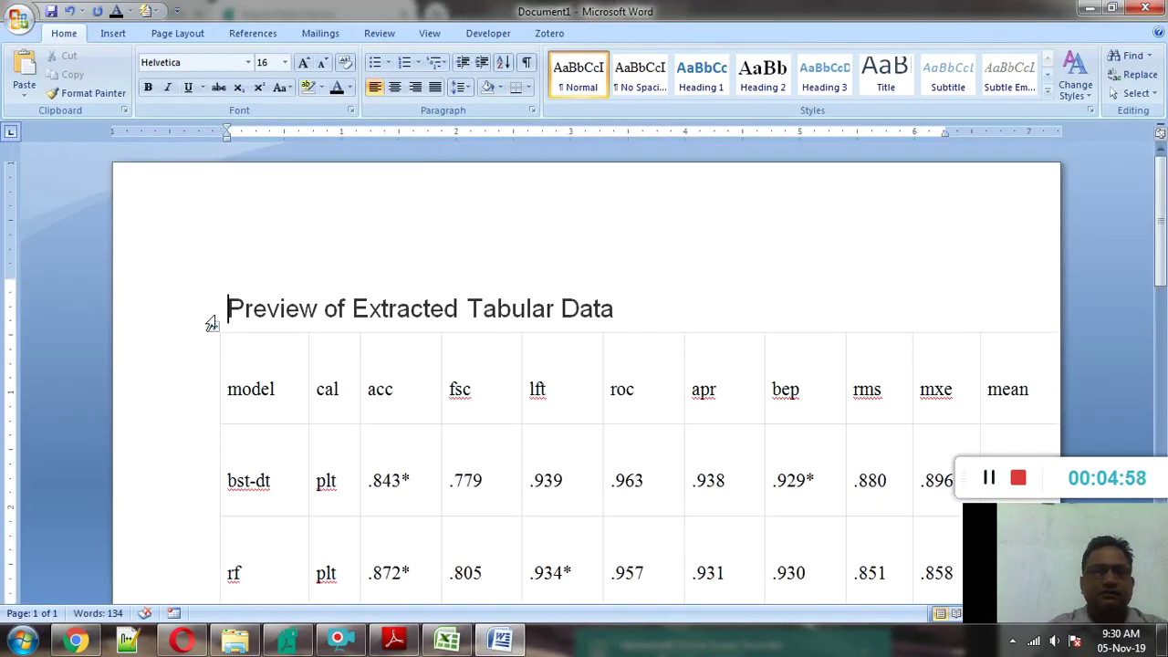
- Turn off the table's Preferred width and apply the Table Grid style
click(211, 324)
right_click(213, 329)
click(310, 570)
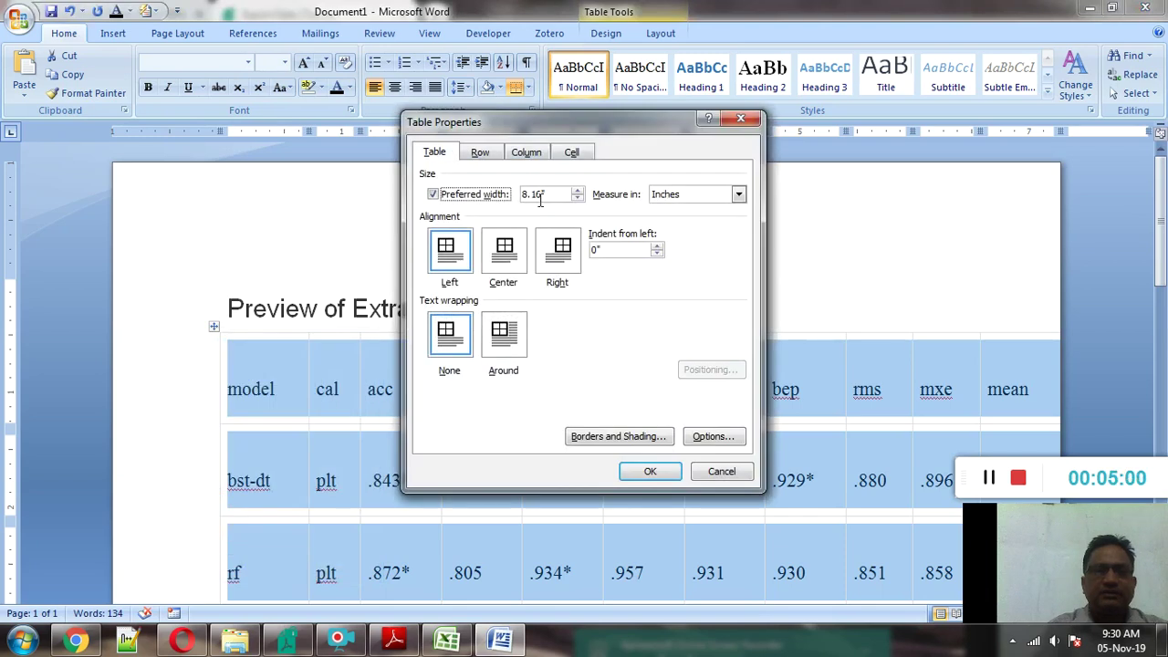
click(487, 195)
key(Return)
click(415, 391)
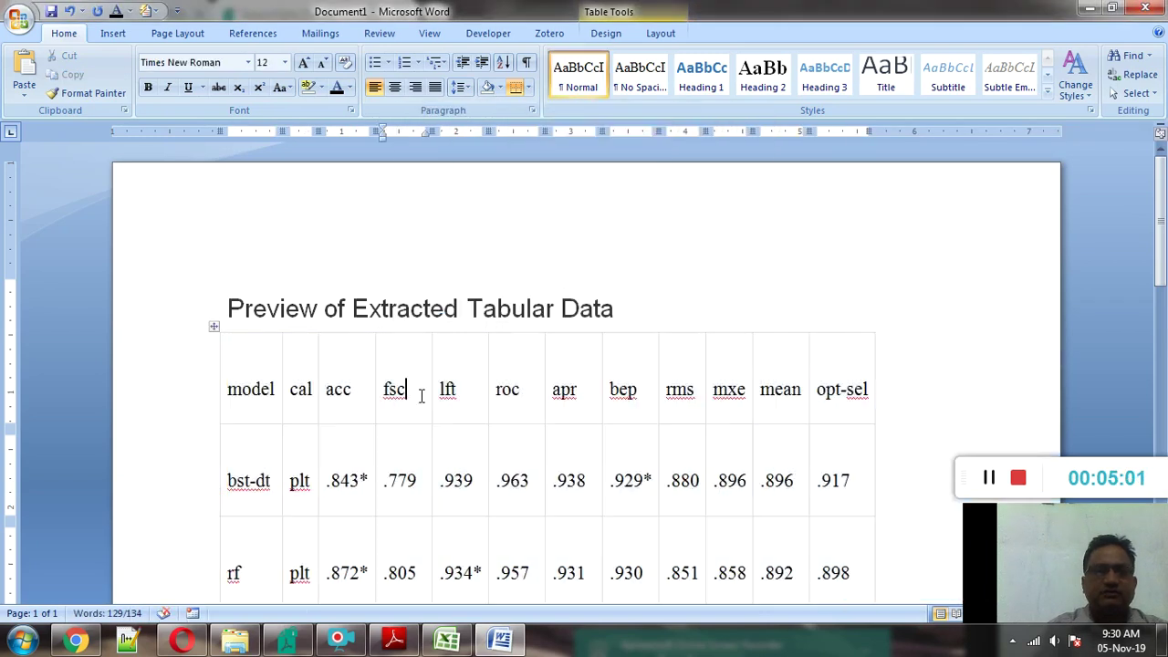
click(211, 327)
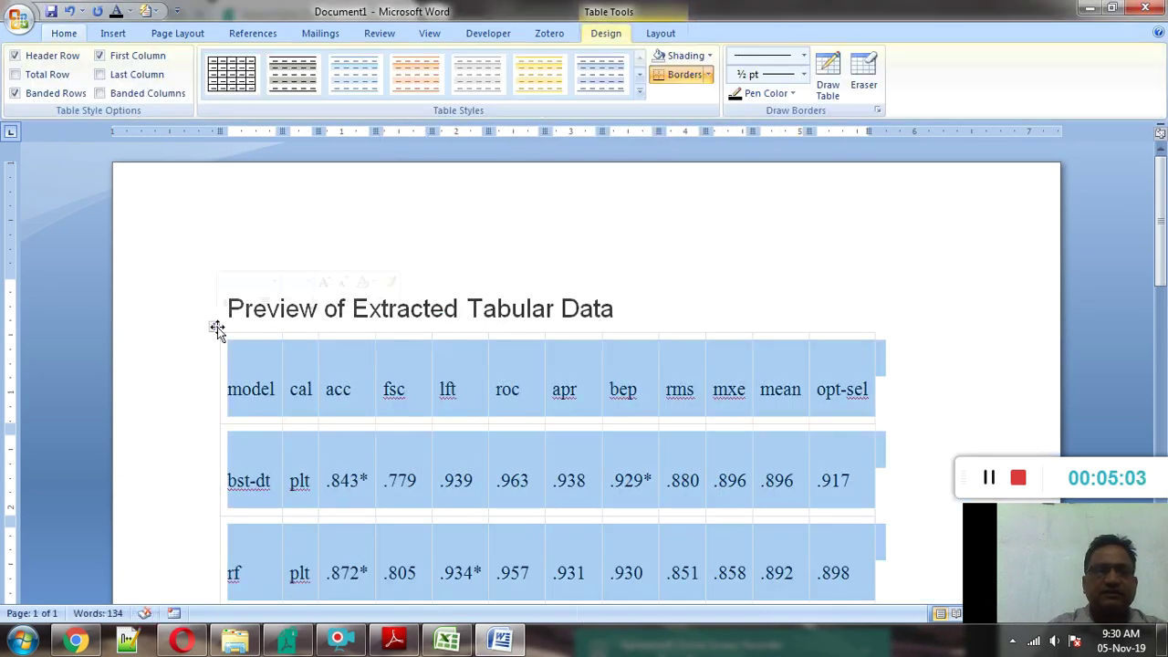
click(228, 84)
- Delete the title line above the pasted table
click(659, 300)
key(ctrl+e)
triple_click(660, 307)
key(Delete)
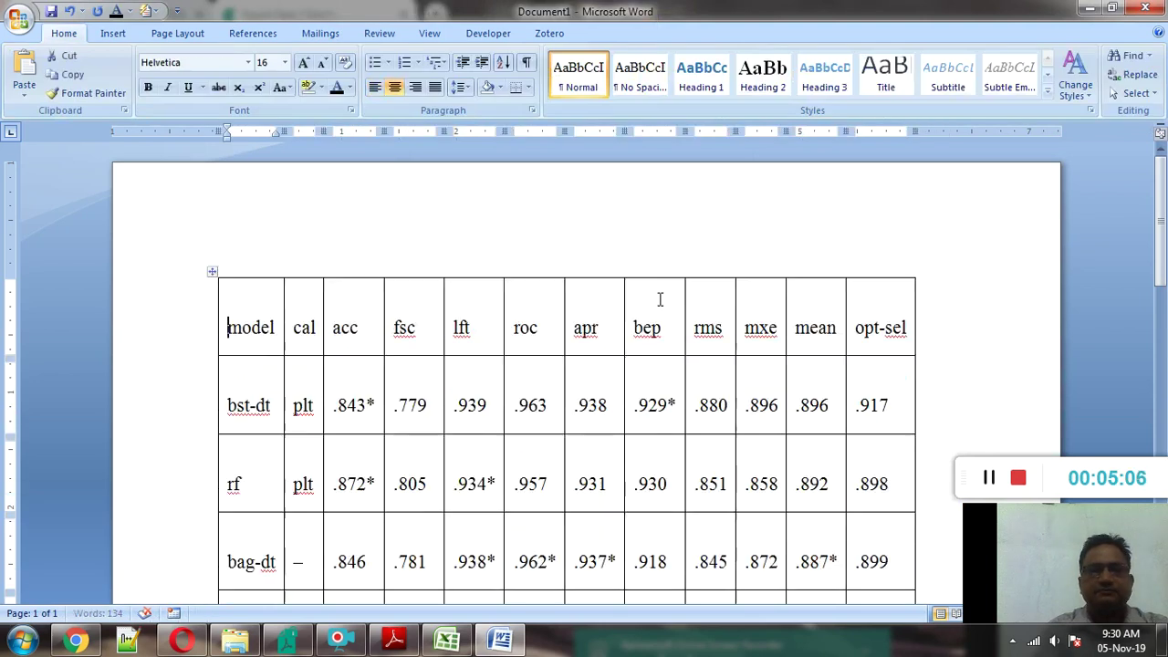
- Make the table's header row and model column bold
scroll(1161, 228, down, 2)
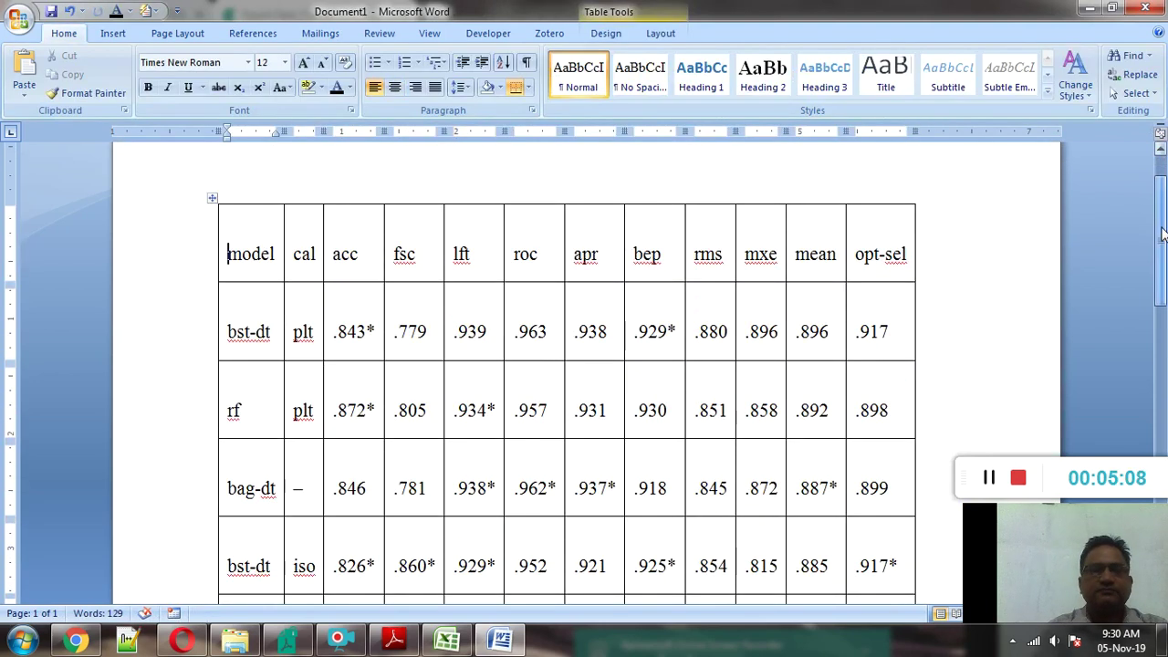
click(173, 255)
key(ctrl+b)
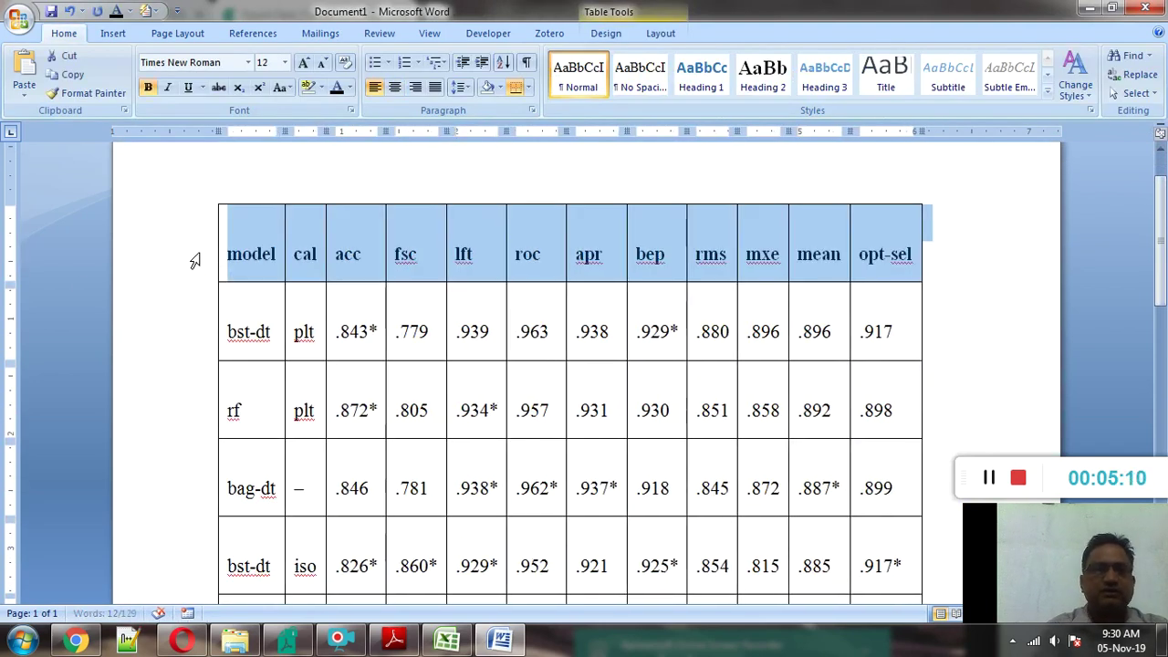
click(241, 201)
key(ctrl+b)
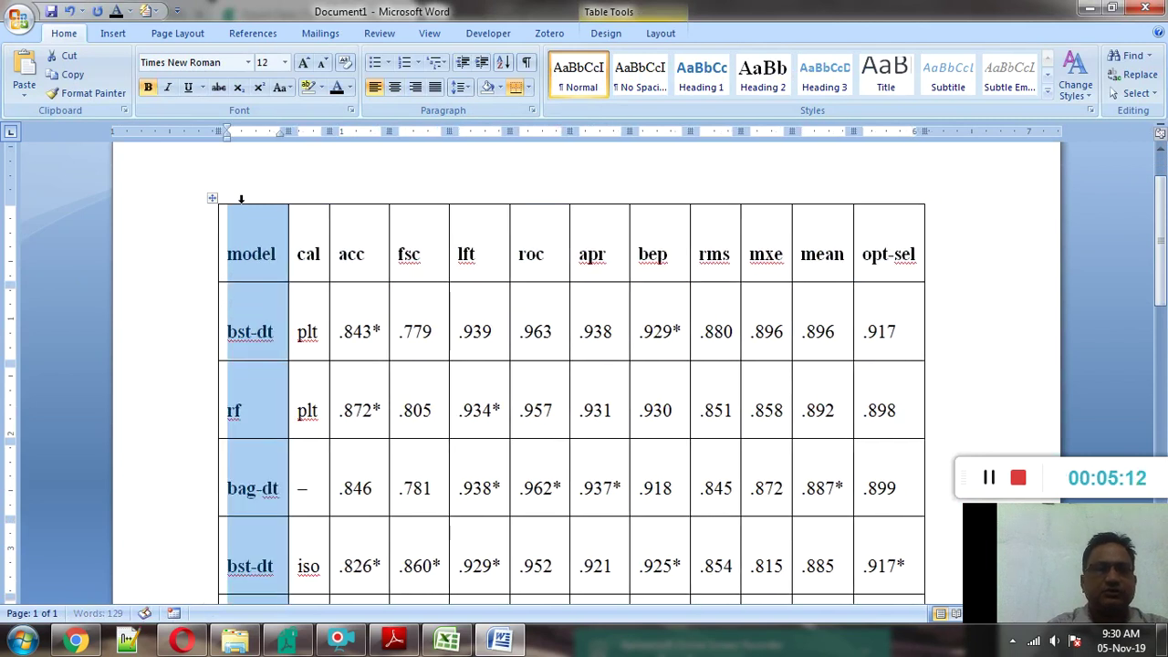
click(1060, 302)
key(alt+Tab)
- Leave the export preview and show the 'Tabula: Extract Tables from PDFs' website tab
click(1049, 228)
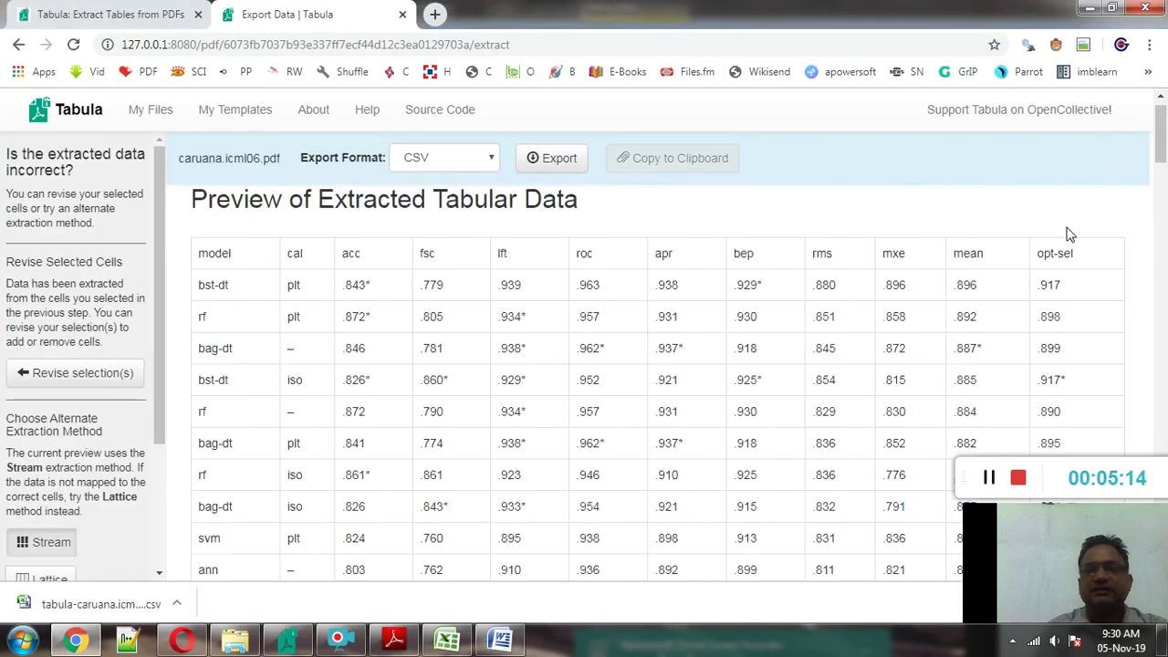
drag(1164, 164, 1160, 146)
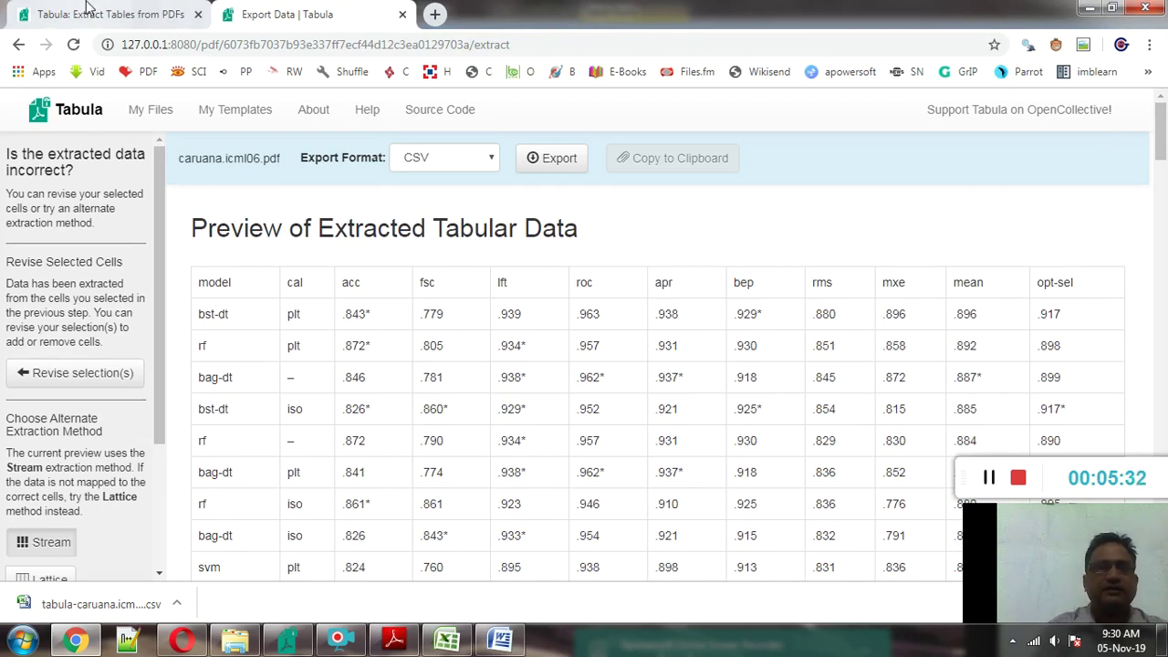
click(144, 15)
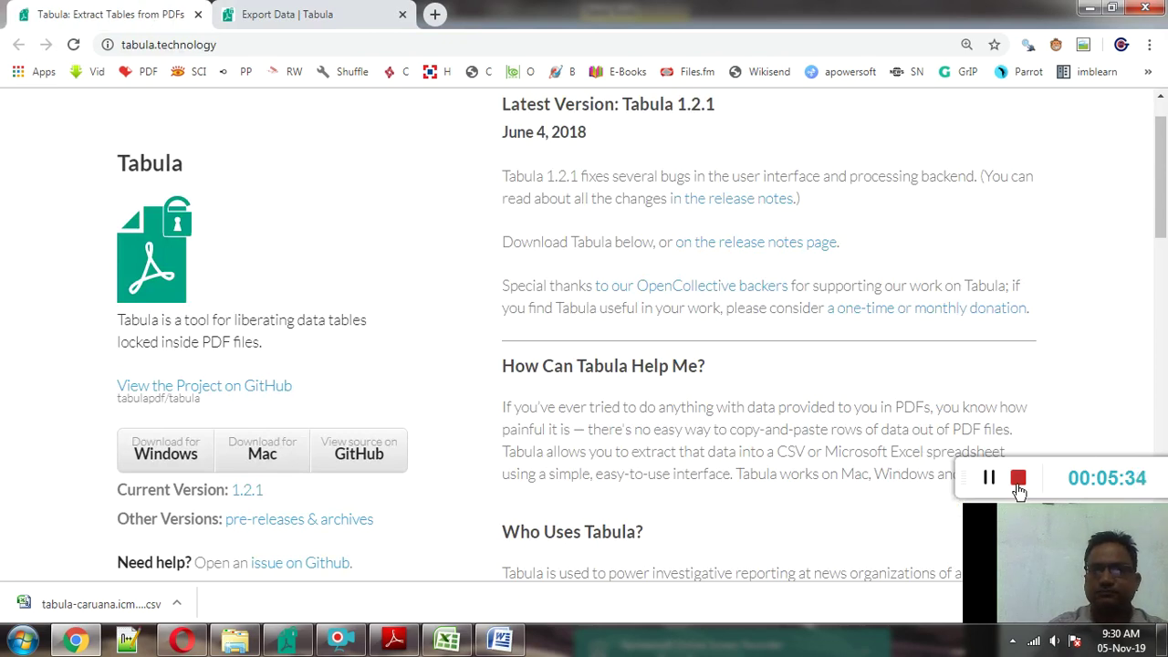